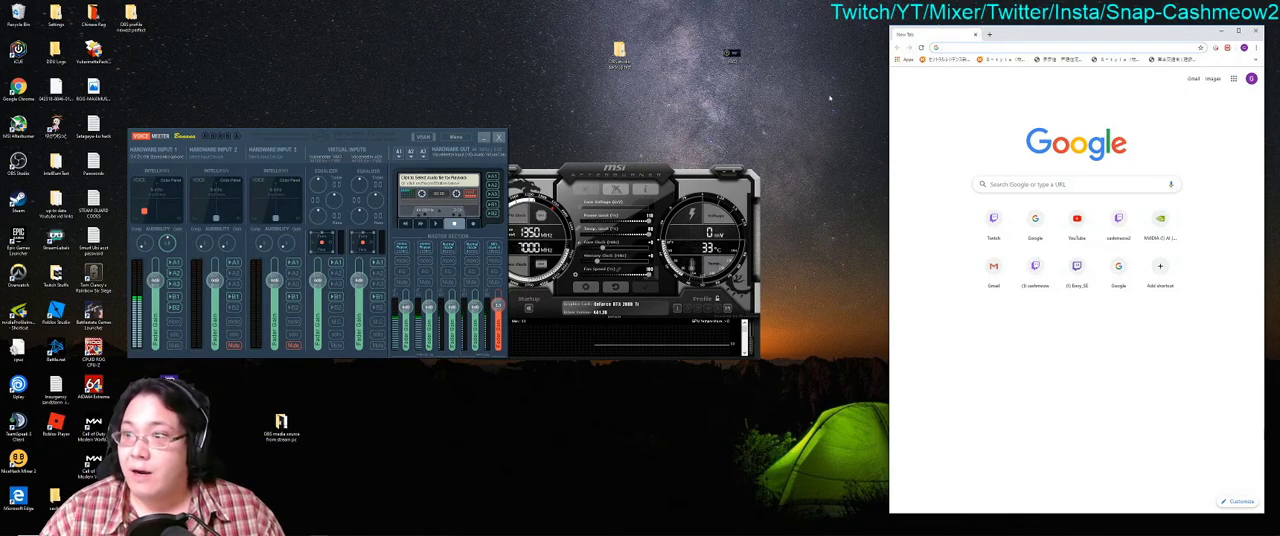
{"action": "left_click", "coordinate": [989, 35]}
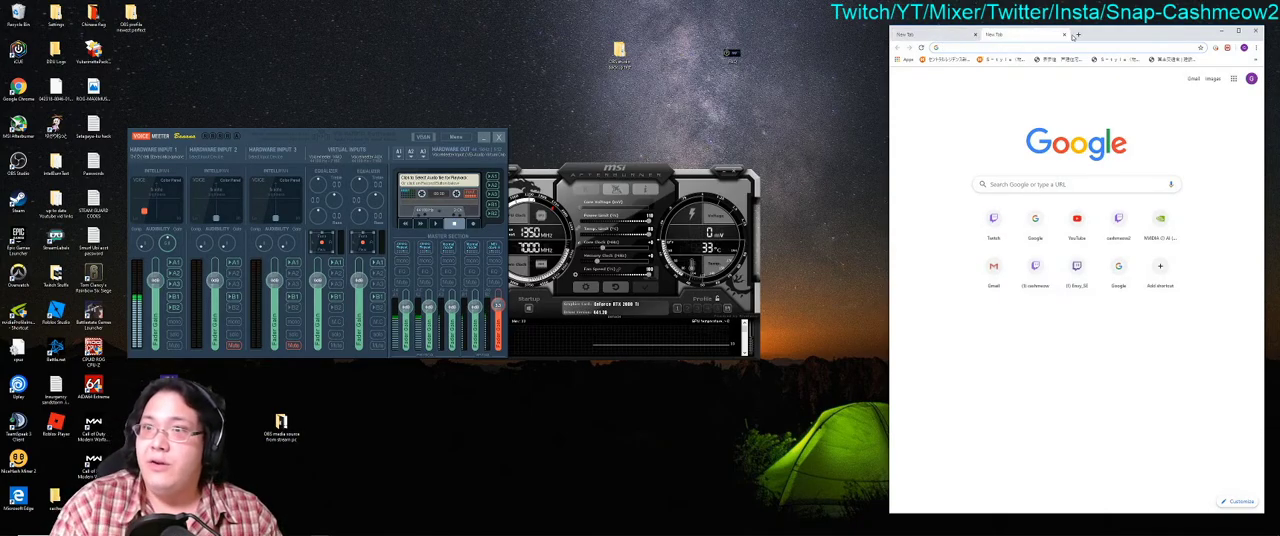
{"action": "type", "text": "www.mixer"}
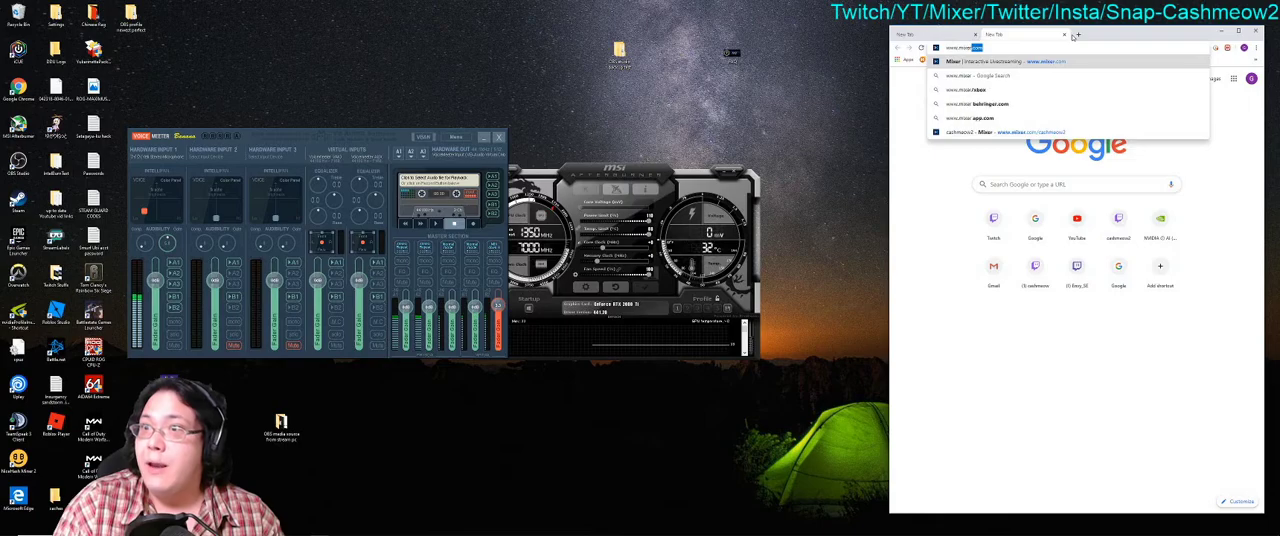
{"action": "key", "text": "Return"}
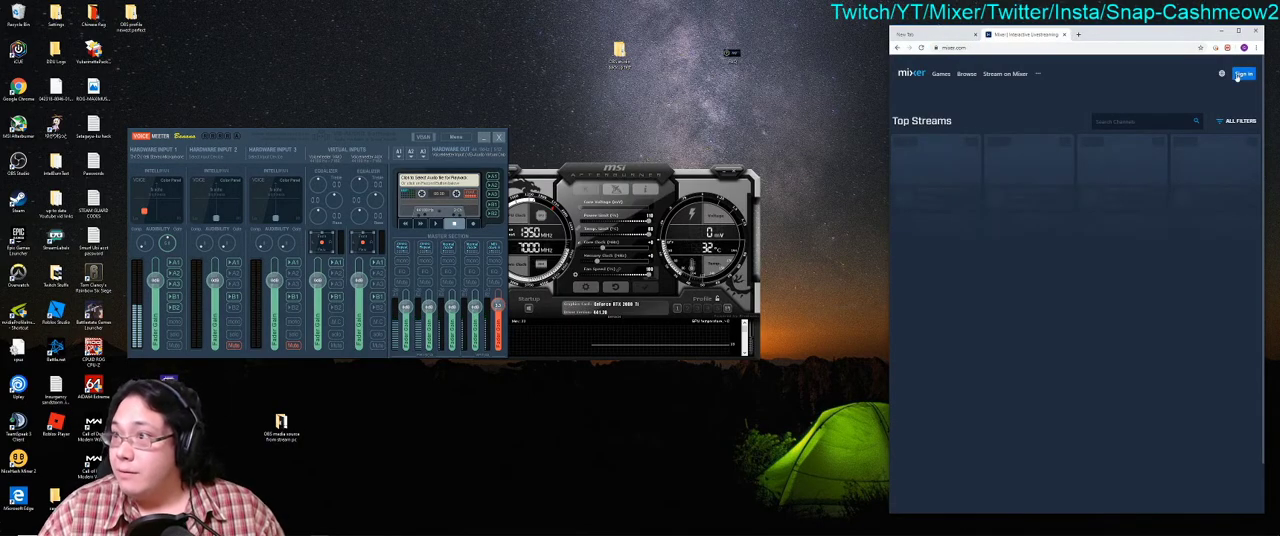
{"action": "left_click", "coordinate": [1254, 76]}
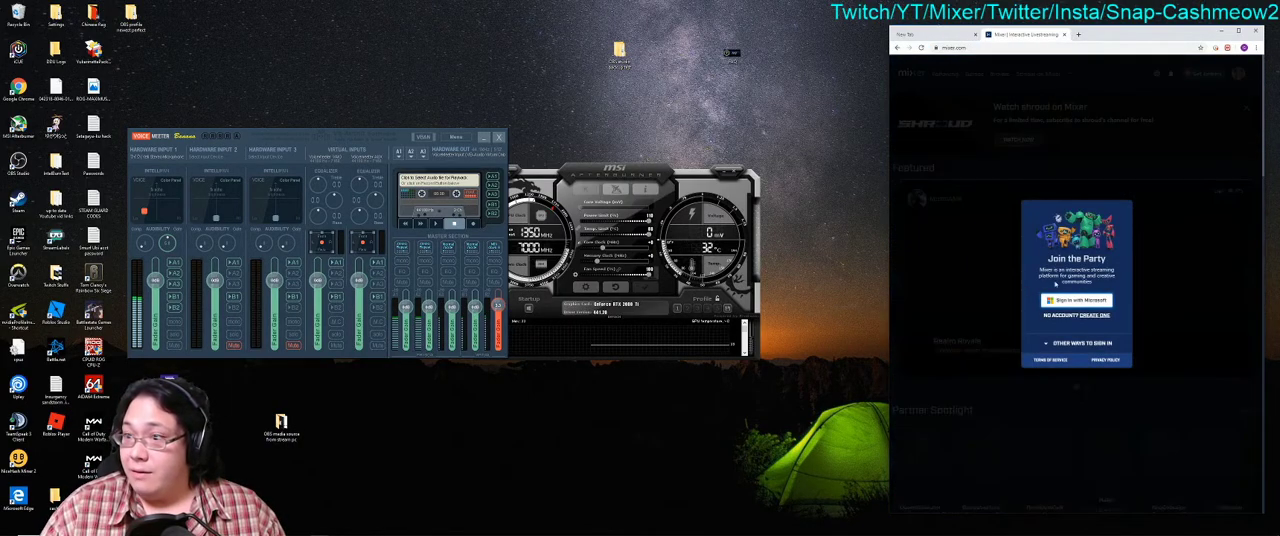
{"action": "left_click", "coordinate": [1063, 301]}
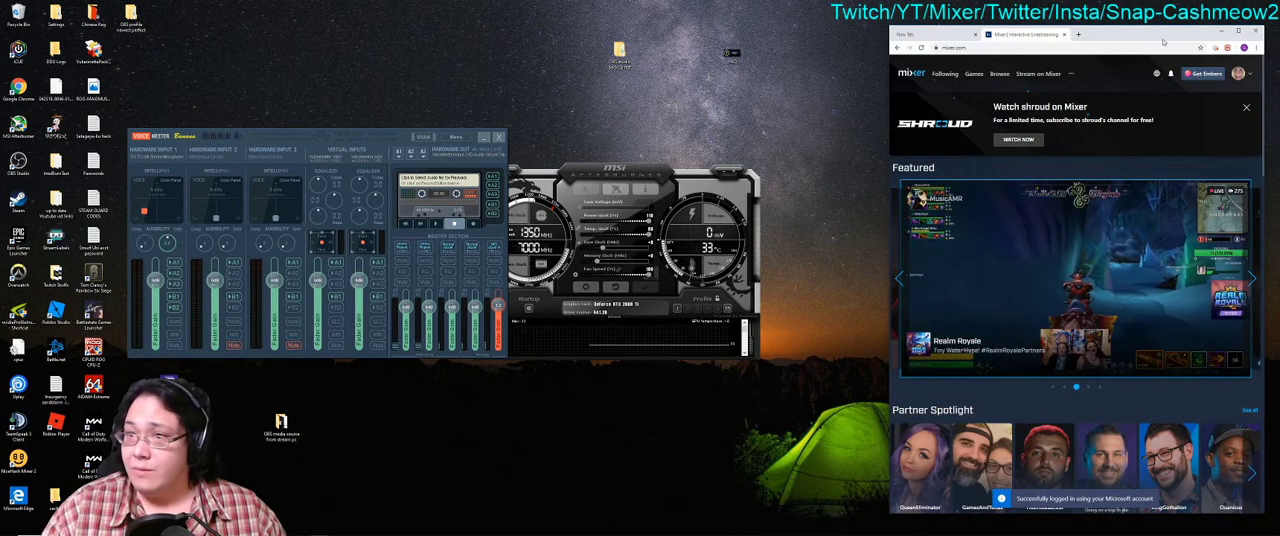
Step: Open Imgur in the first browser tab and go to the account's uploaded images
{"action": "left_click", "coordinate": [932, 35]}
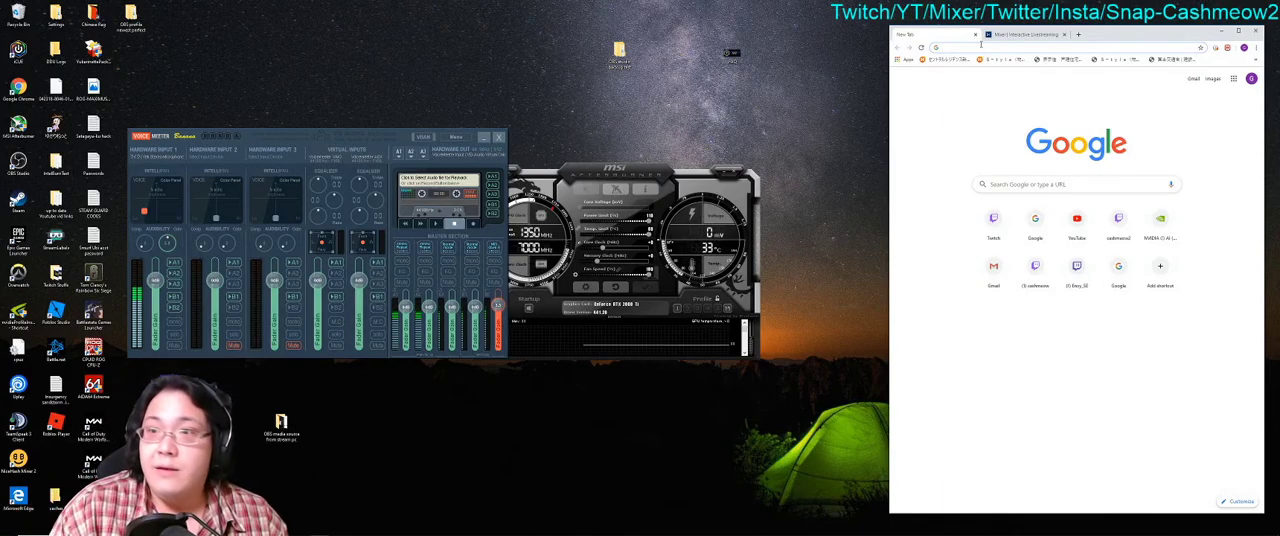
{"action": "left_click", "coordinate": [981, 47]}
{"action": "type", "text": "www.imgu"}
{"action": "key", "text": "Return"}
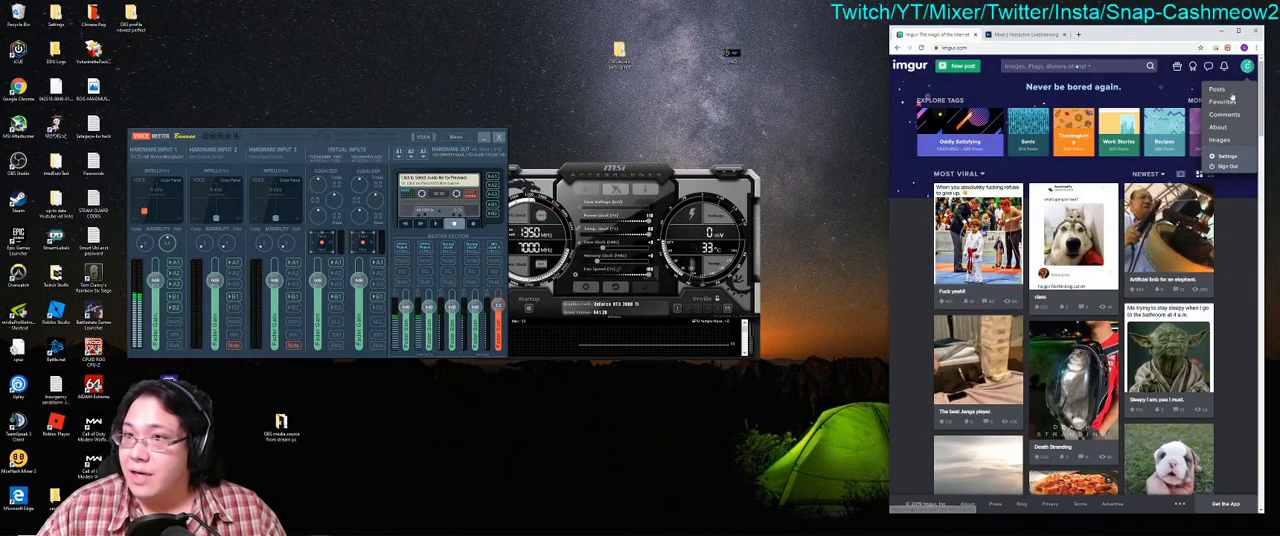
{"action": "left_click", "coordinate": [1229, 156]}
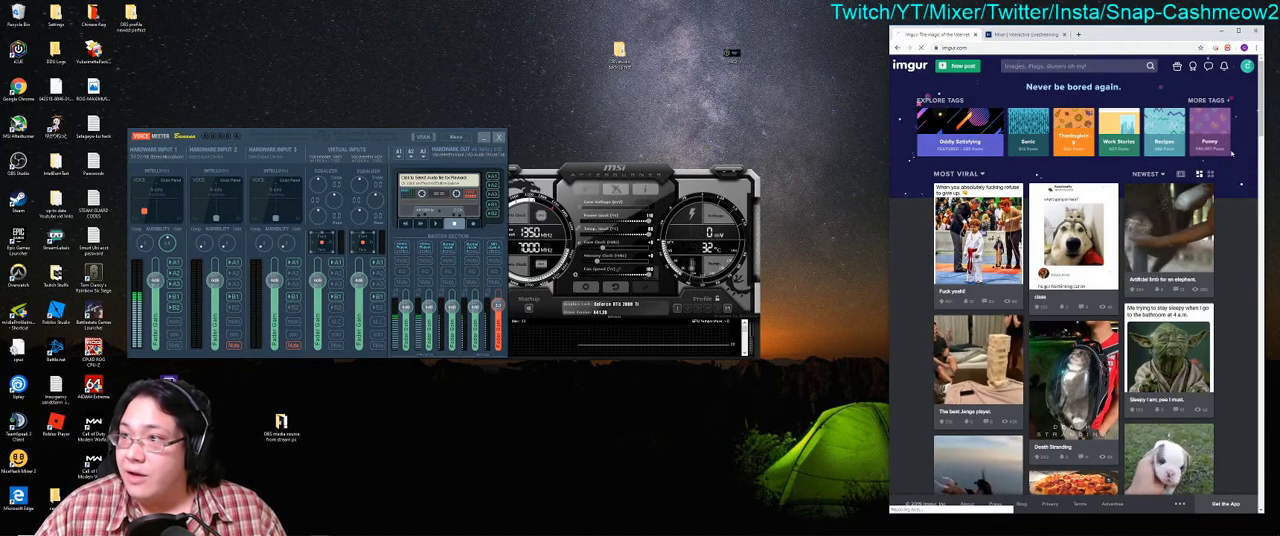
{"action": "left_click_drag", "start_coordinate": [1118, 34], "coordinate": [1088, 34]}
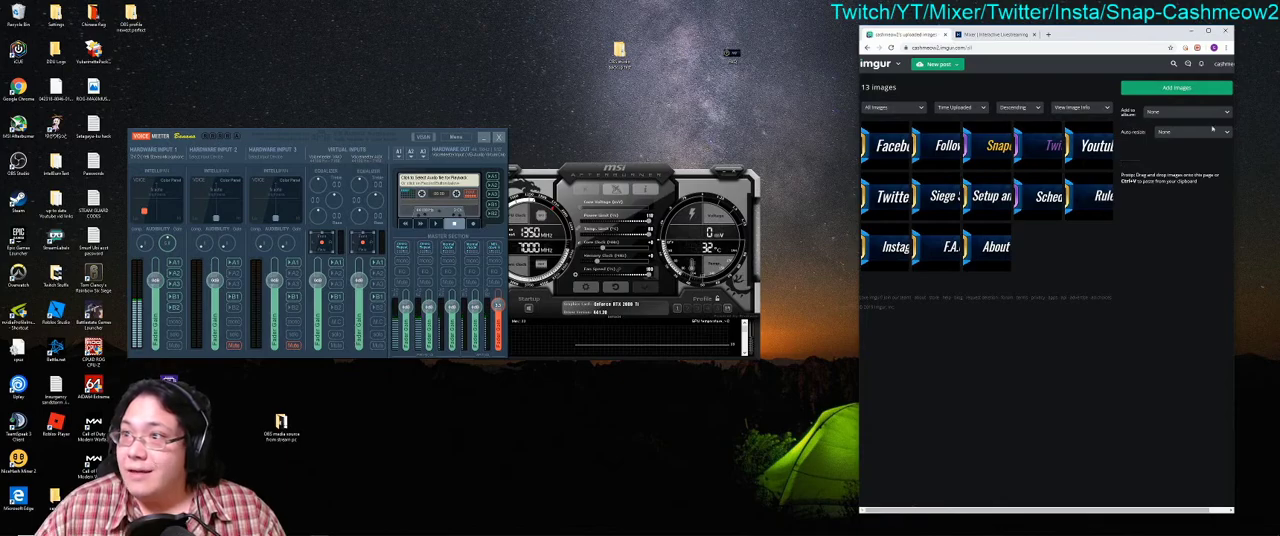
Step: Magnify the screen to 200% with Magnifier and upload the FAQ image from the desktop to the Imgur account
{"action": "left_click", "coordinate": [1176, 89]}
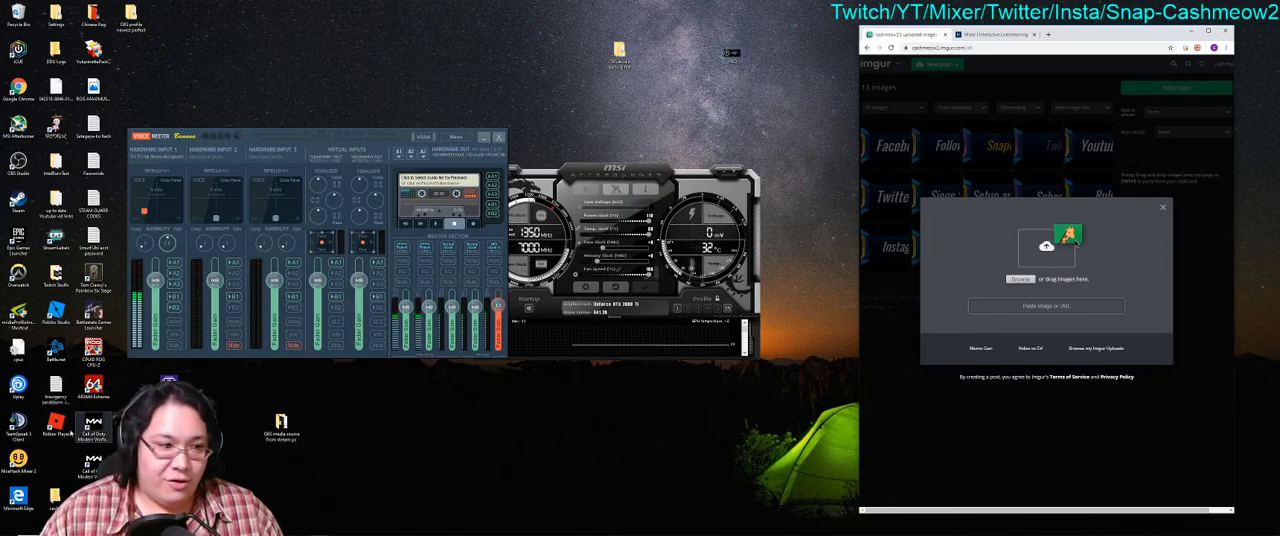
{"action": "left_click", "coordinate": [84, 528]}
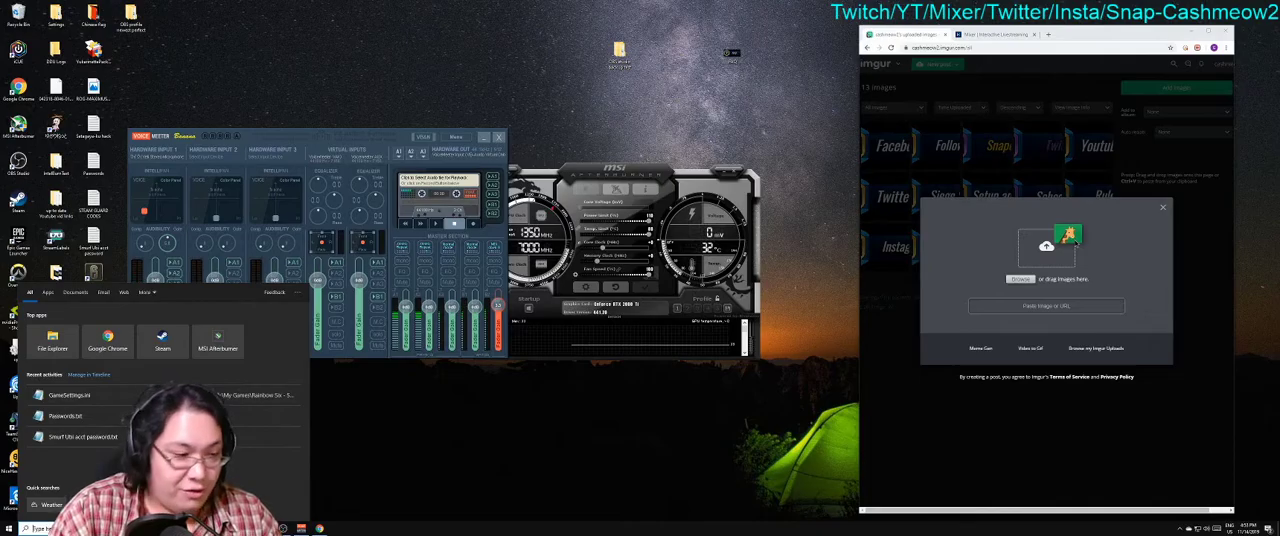
{"action": "type", "text": "ma"}
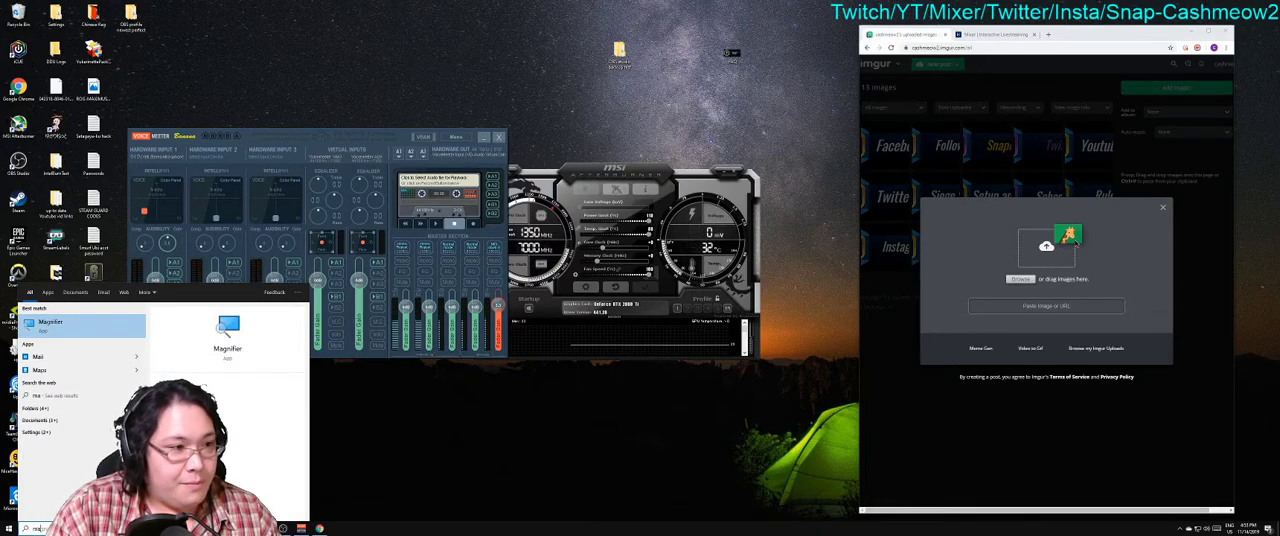
{"action": "key", "text": "Return"}
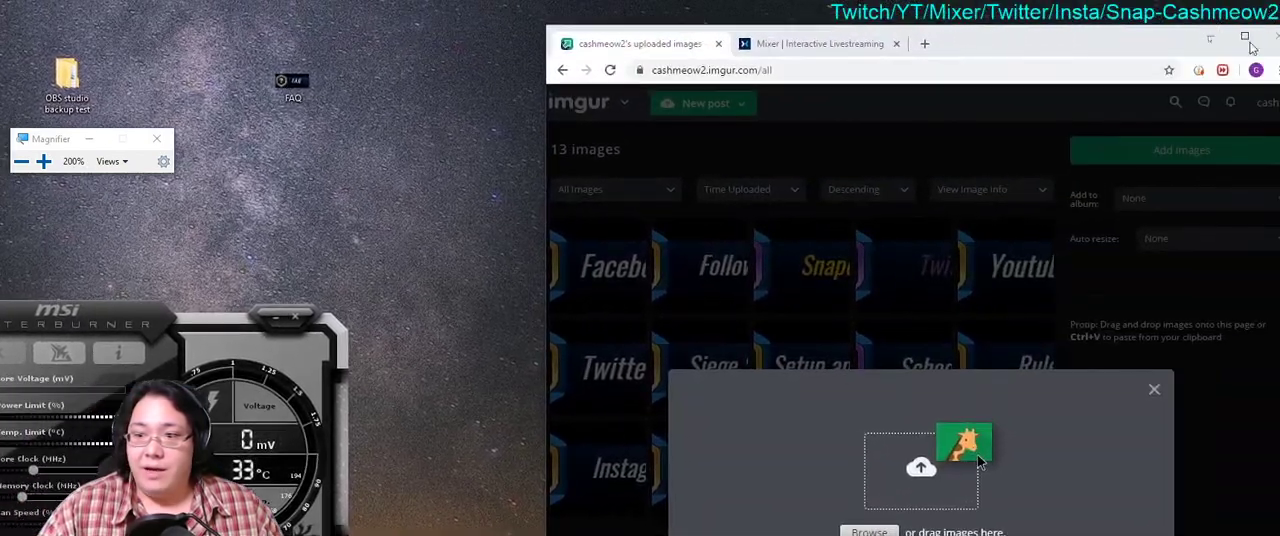
{"action": "left_click_drag", "start_coordinate": [273, 87], "coordinate": [935, 385]}
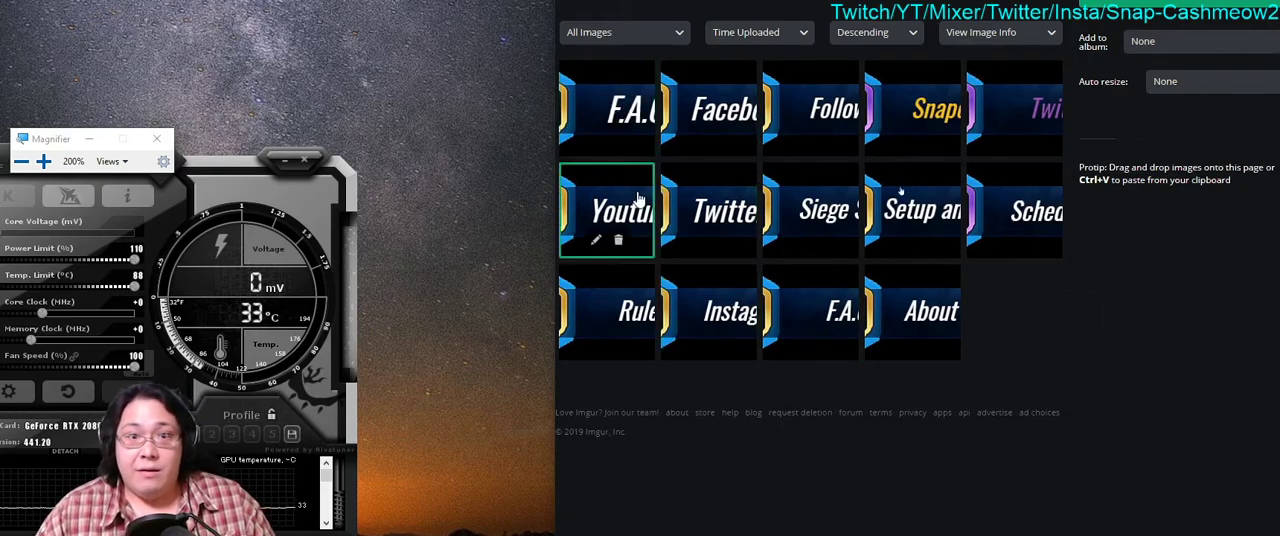
Step: Copy the direct link of the newly uploaded FAQ image and close its details
{"action": "mouse_move", "coordinate": [616, 110]}
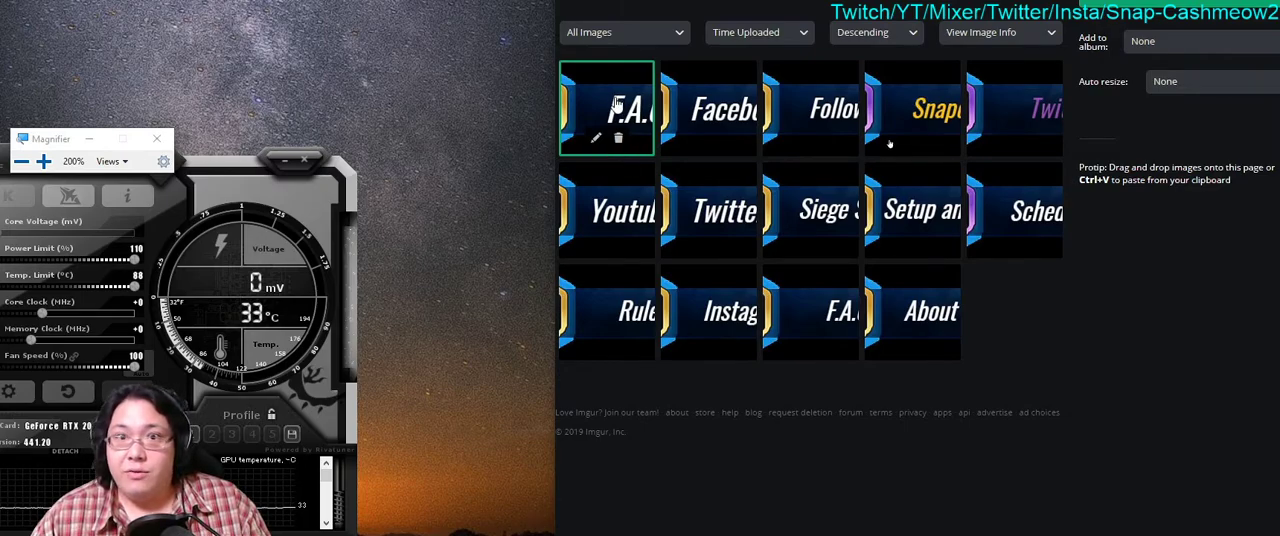
{"action": "left_click", "coordinate": [616, 105]}
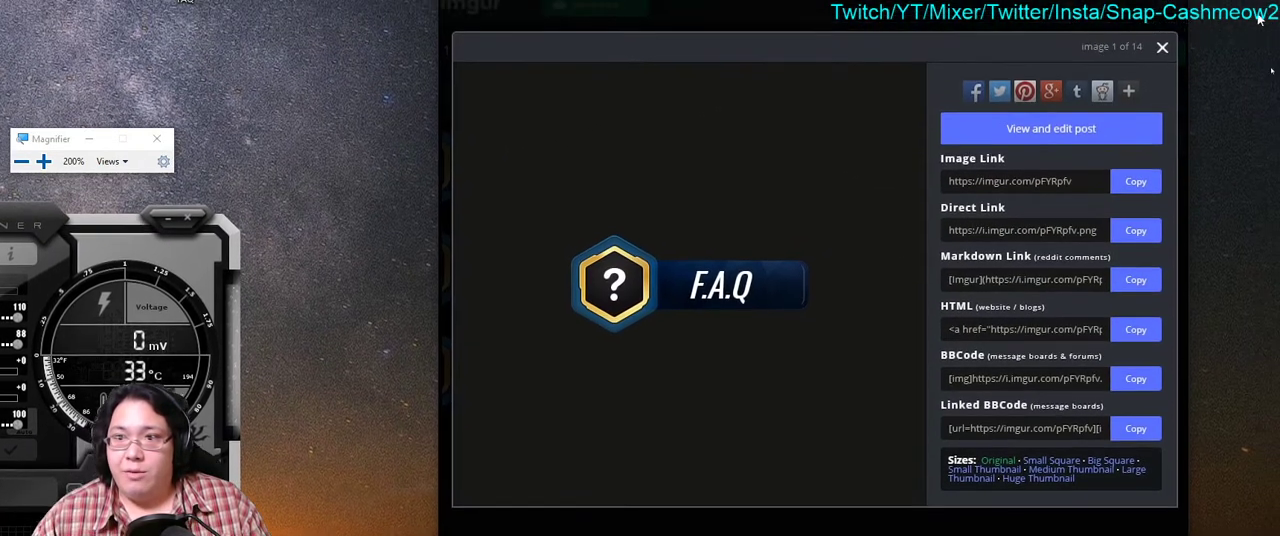
{"action": "mouse_move", "coordinate": [689, 354]}
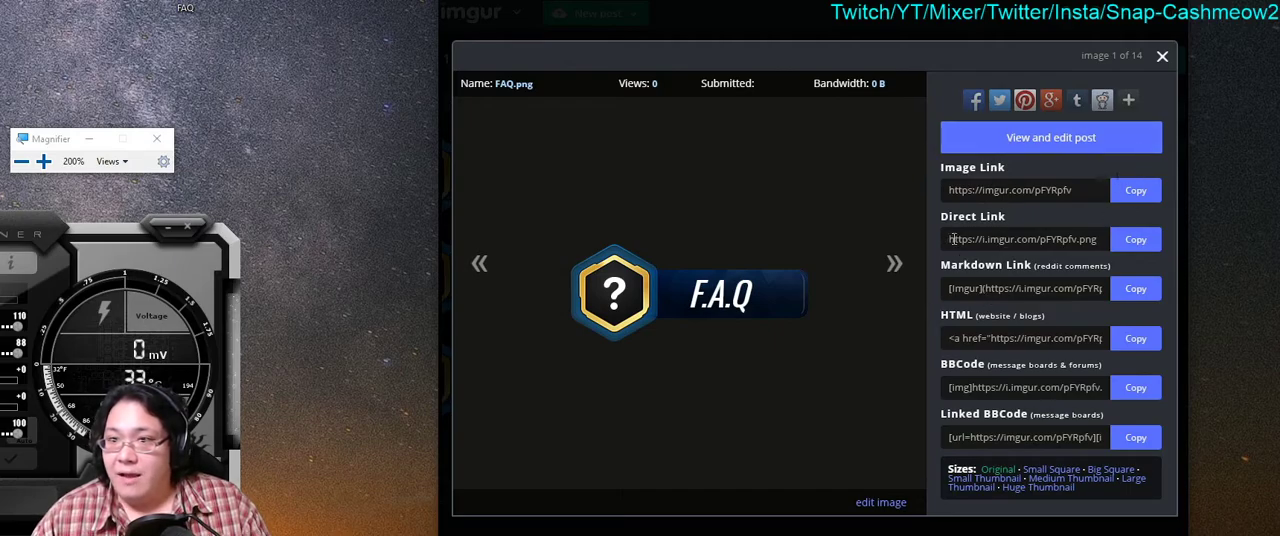
{"action": "left_click", "coordinate": [1134, 239]}
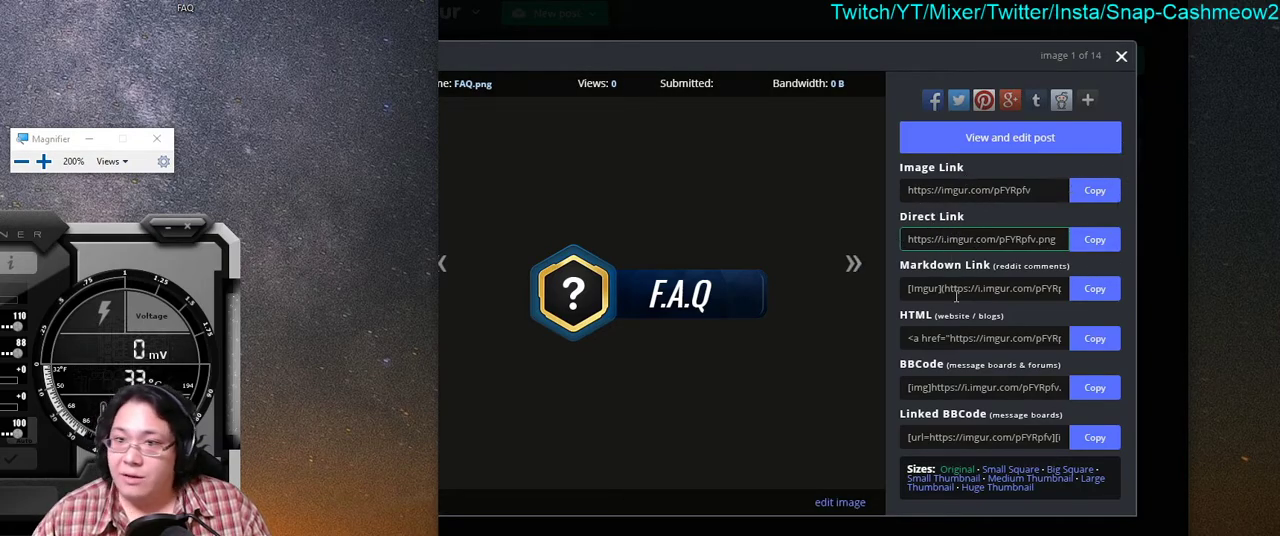
{"action": "left_click", "coordinate": [908, 239]}
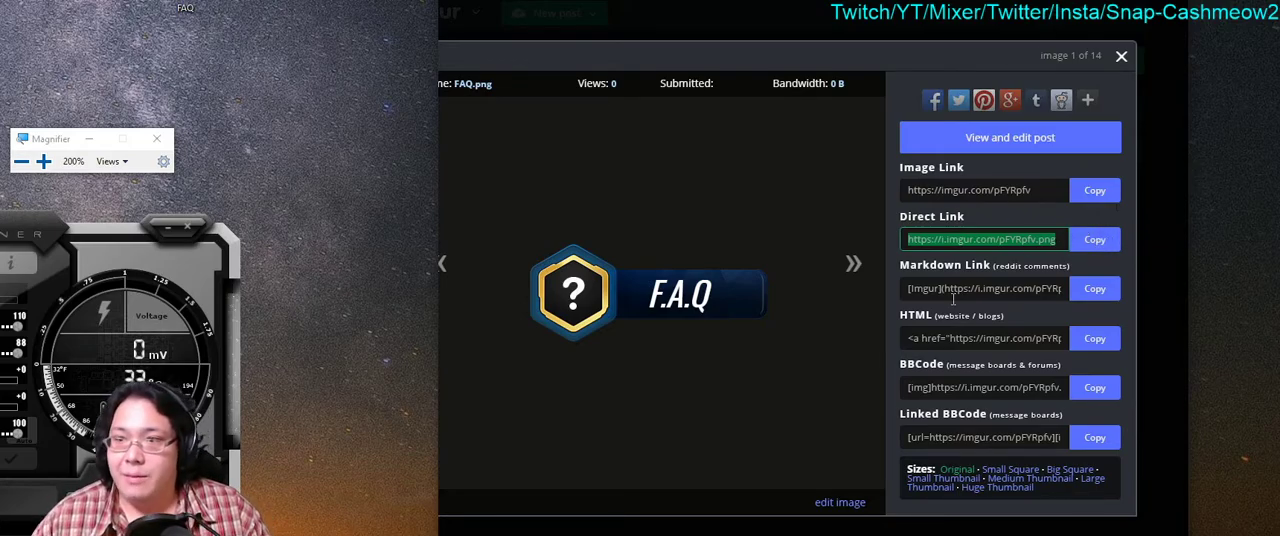
{"action": "left_click", "coordinate": [1097, 242]}
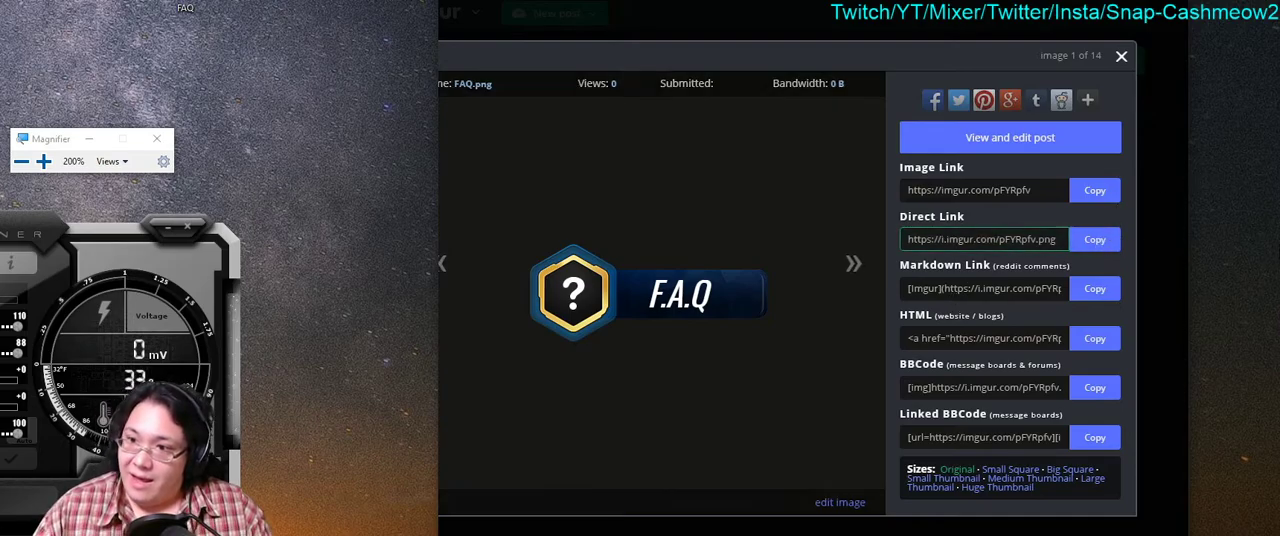
{"action": "left_click", "coordinate": [1121, 71]}
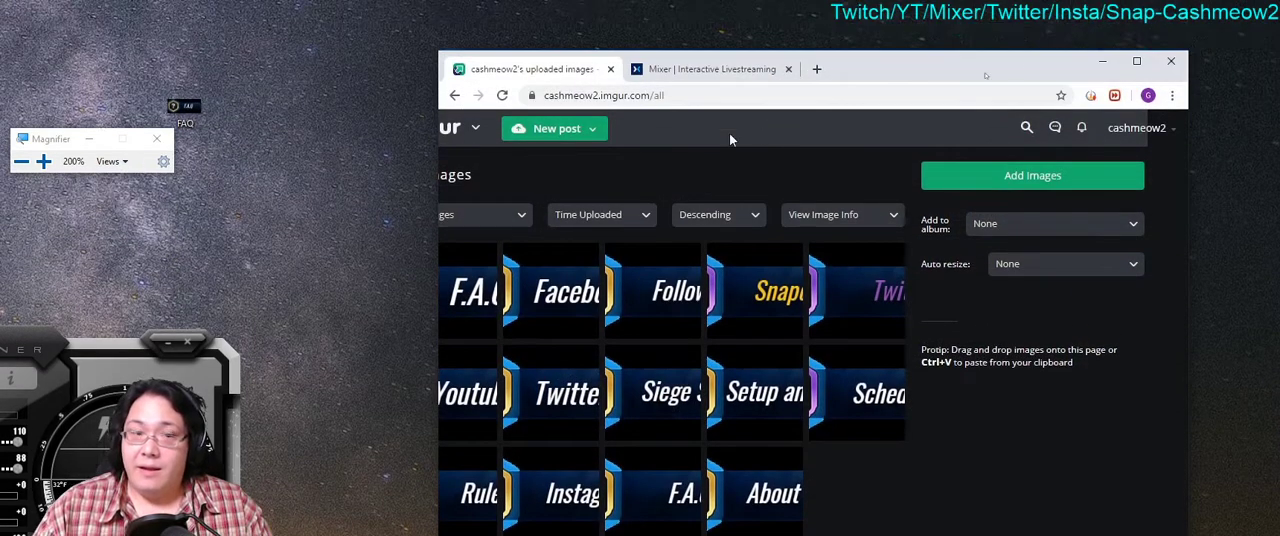
Step: Switch to the Mixer tab and open the channel page at mixer.com/cashmeow2
{"action": "left_click", "coordinate": [712, 69]}
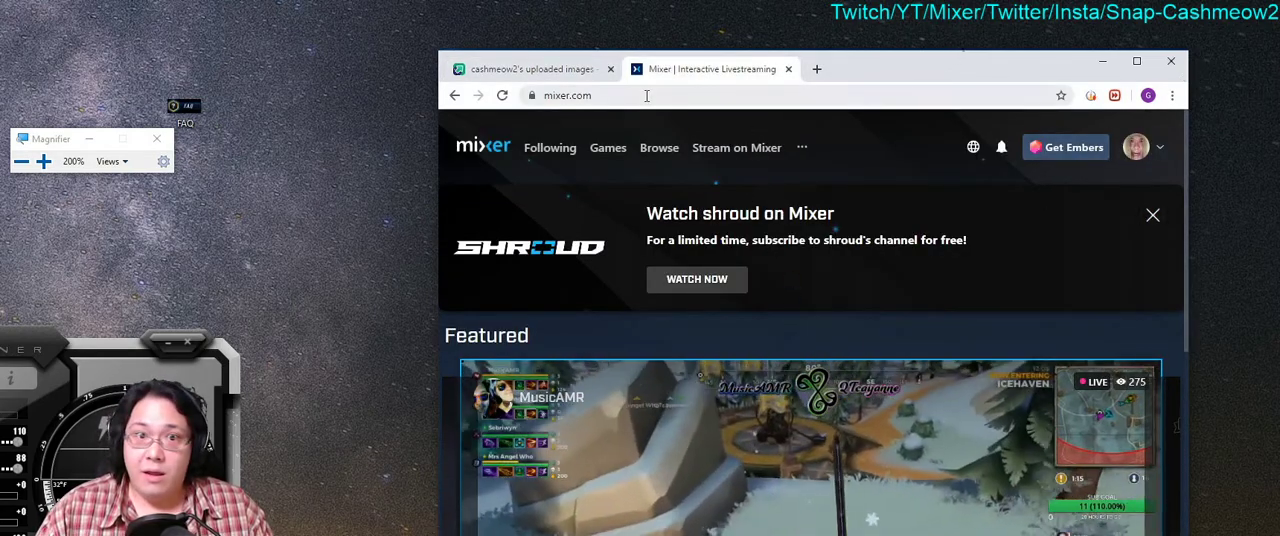
{"action": "left_click", "coordinate": [765, 95]}
{"action": "left_click", "coordinate": [650, 95]}
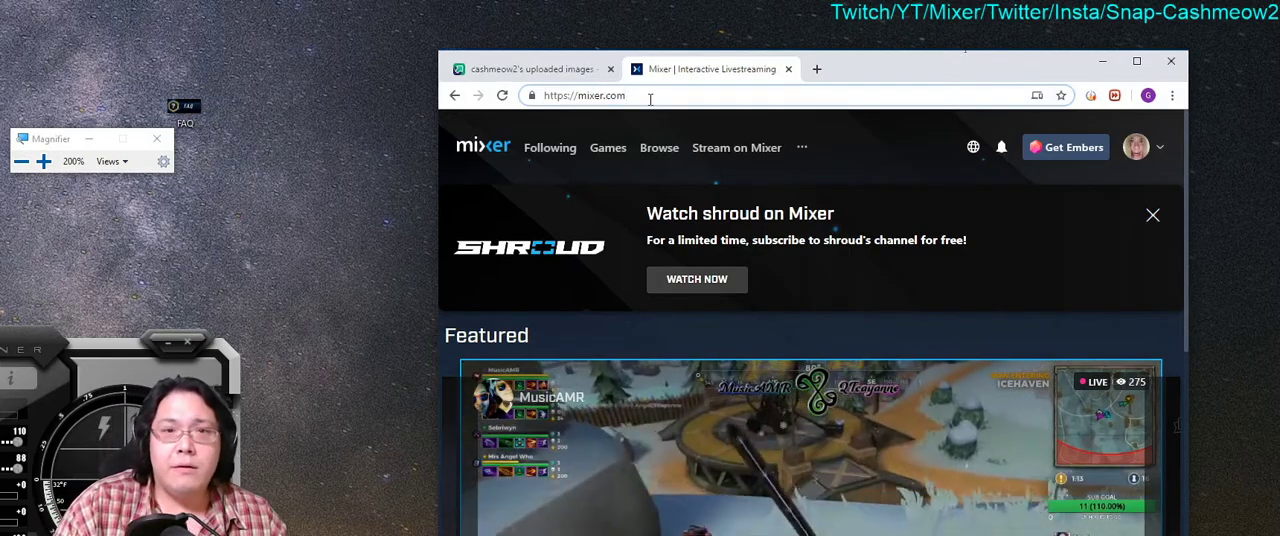
{"action": "type", "text": "cashmeow2"}
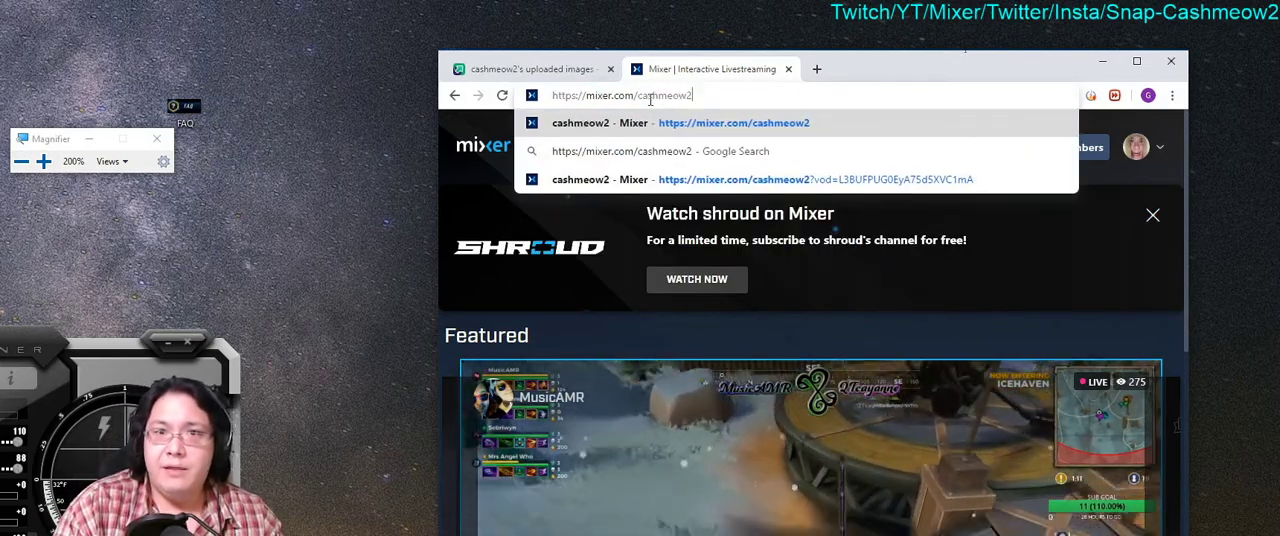
{"action": "key", "text": "Return"}
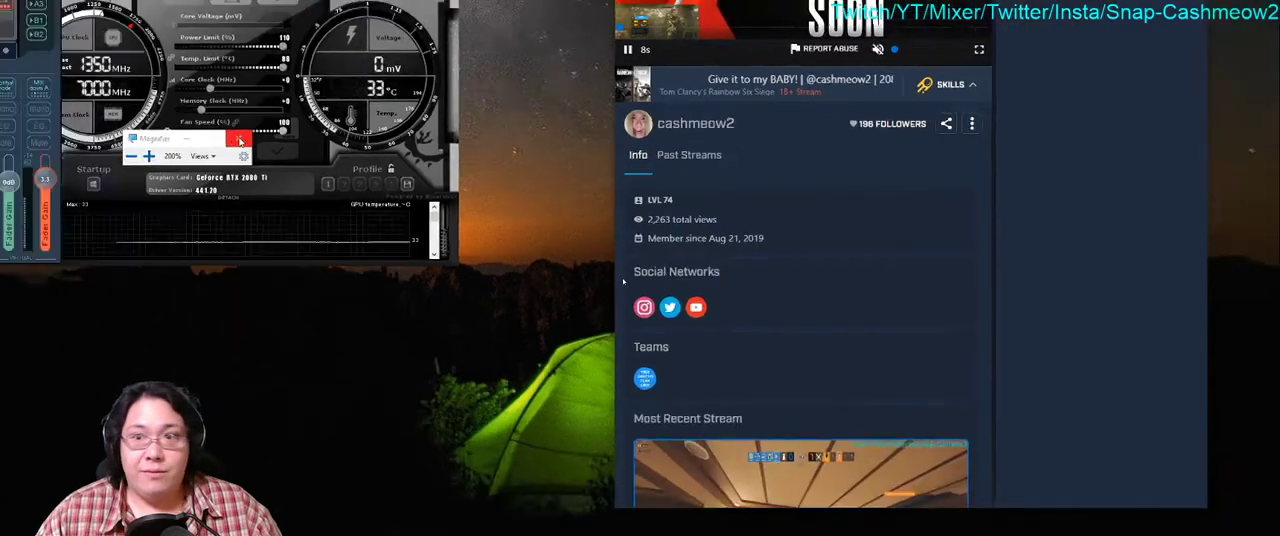
Step: Exit Magnifier and open the channel's About section for editing in the maximised browser
{"action": "left_click", "coordinate": [240, 140]}
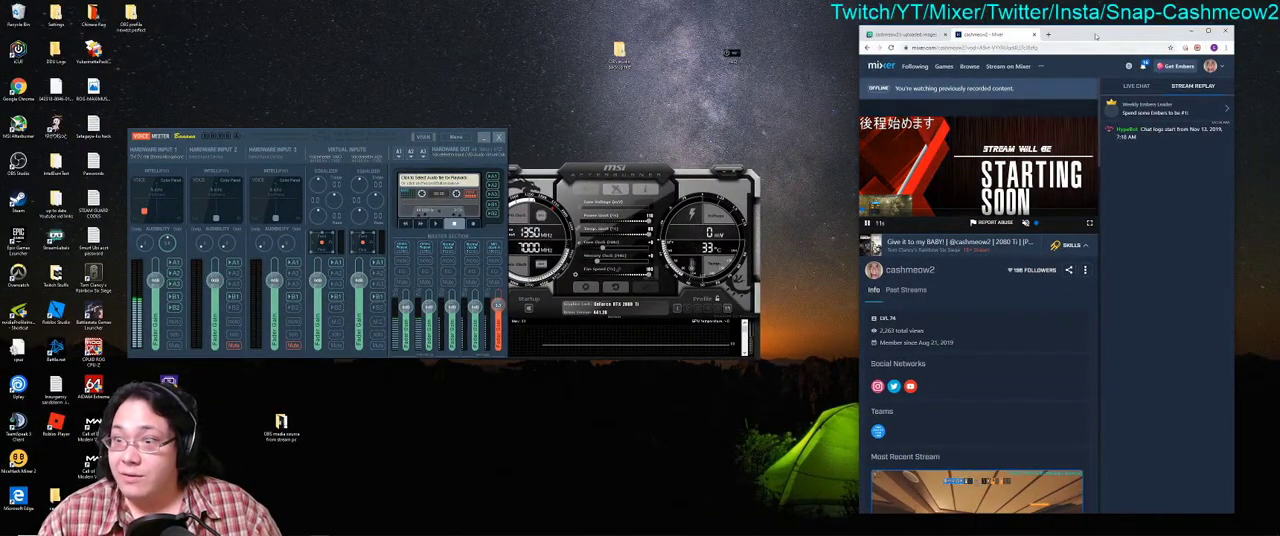
{"action": "double_click", "coordinate": [1095, 36]}
{"action": "scroll", "coordinate": [1043, 264], "scroll_direction": "down", "scroll_amount": 5}
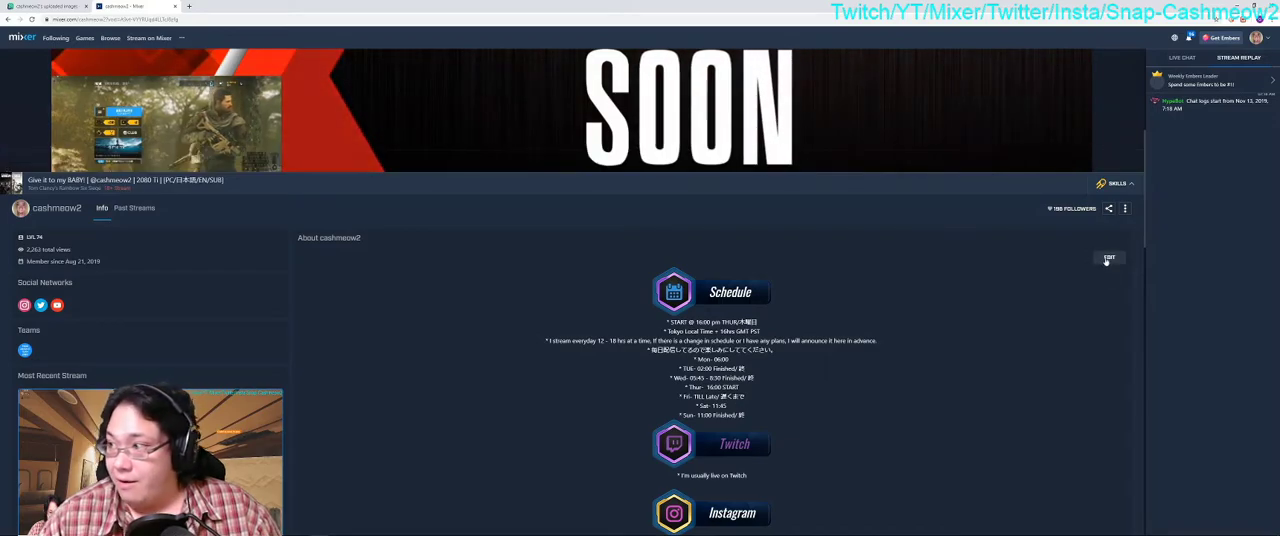
{"action": "left_click", "coordinate": [1108, 258]}
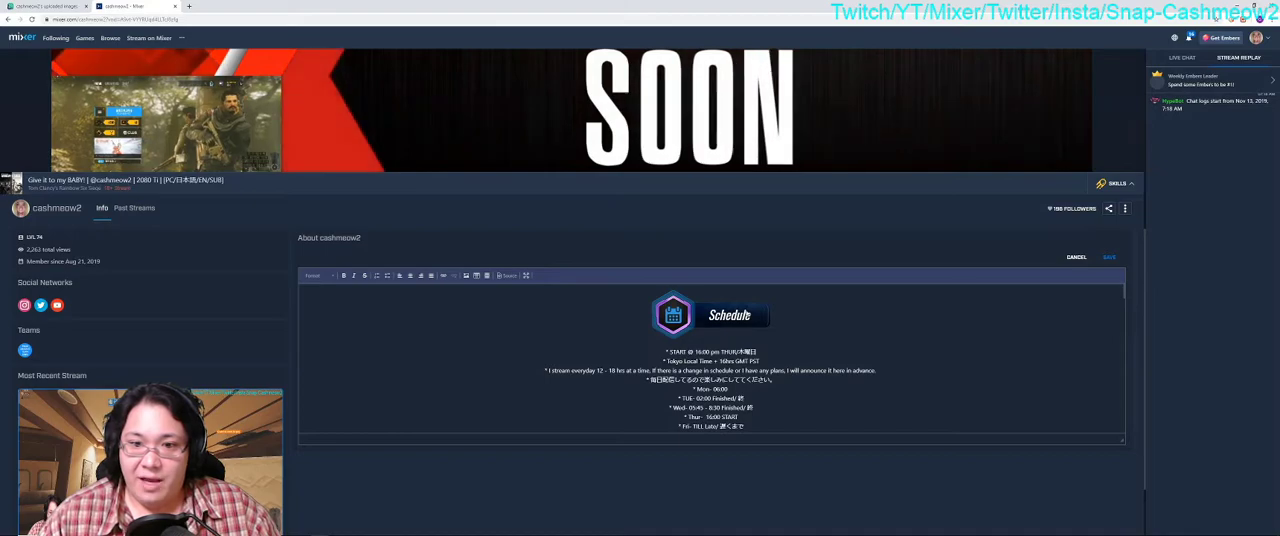
Step: Add a blank line after the Siege Stats text at the end of the About section
{"action": "scroll", "coordinate": [748, 316], "scroll_direction": "down", "scroll_amount": 10}
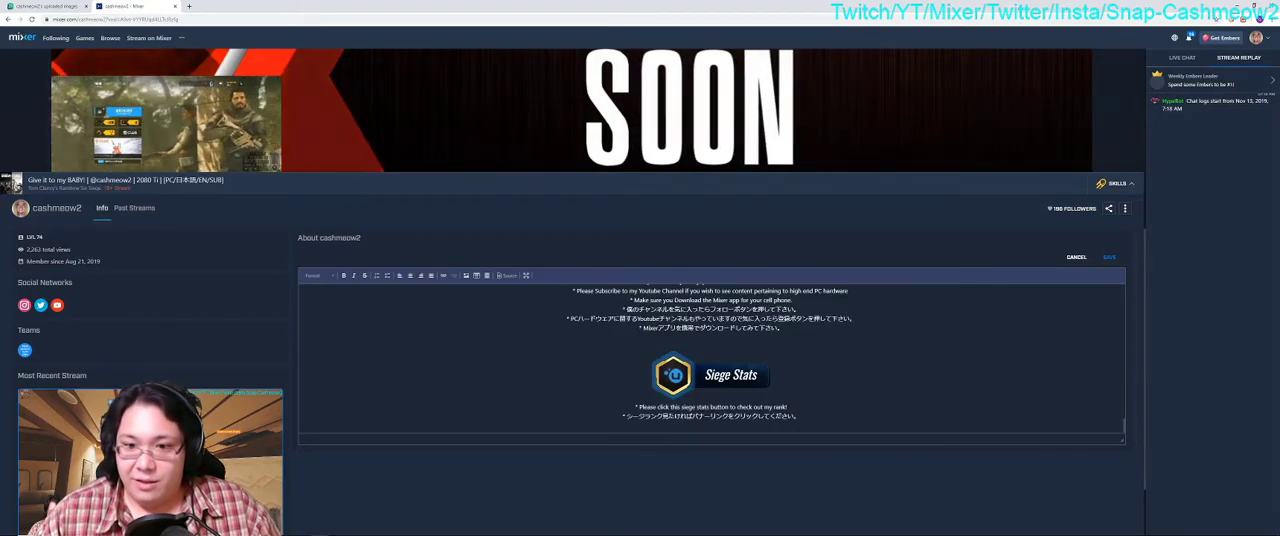
{"action": "left_click", "coordinate": [984, 405]}
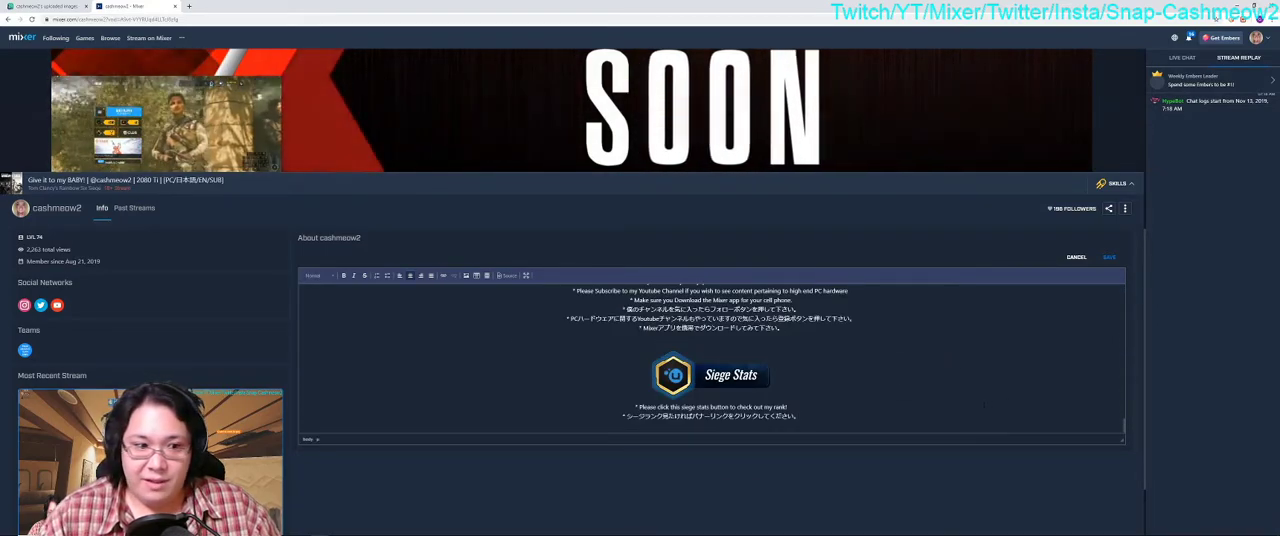
{"action": "key", "text": "Return"}
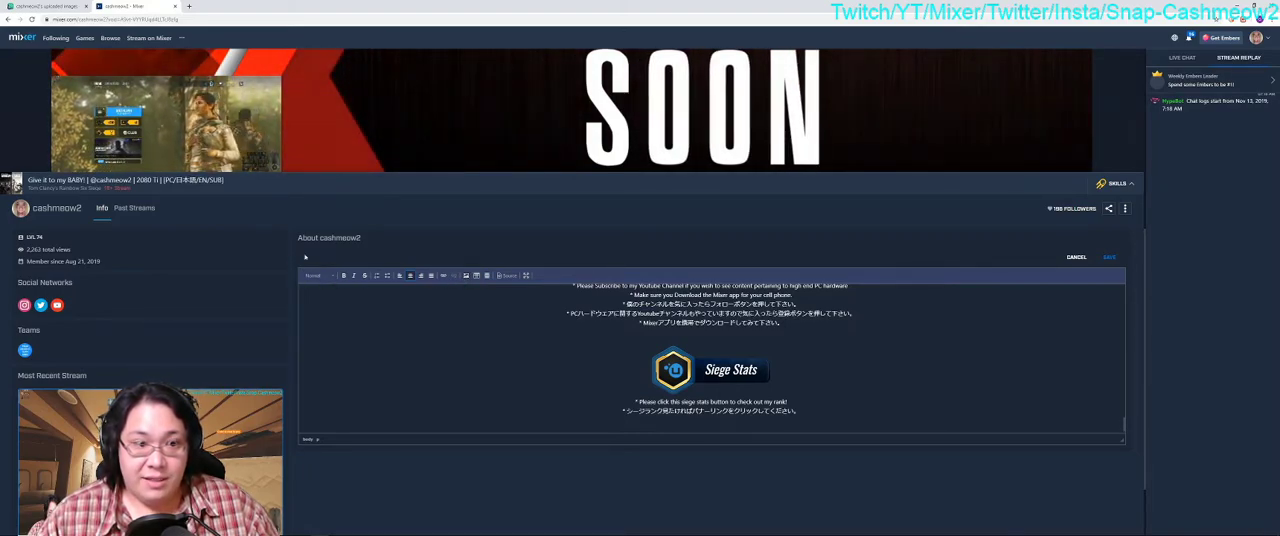
Step: Reopen the About section for editing and start a new image using the copied Imgur direct link as its URL
{"action": "left_click", "coordinate": [1108, 258]}
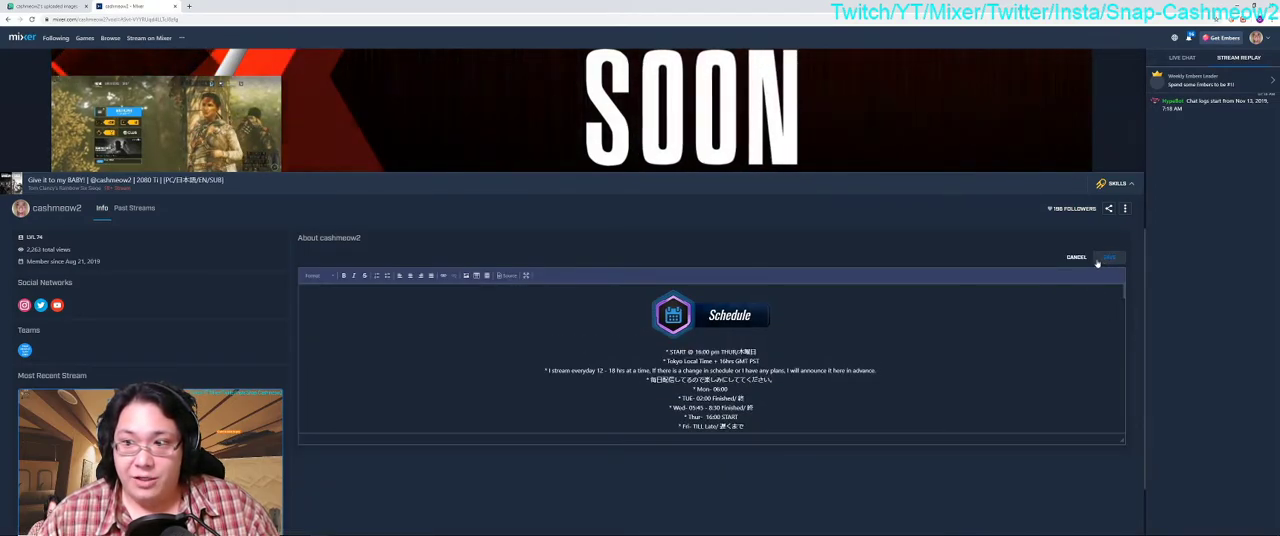
{"action": "scroll", "coordinate": [711, 360], "scroll_direction": "down", "scroll_amount": 10}
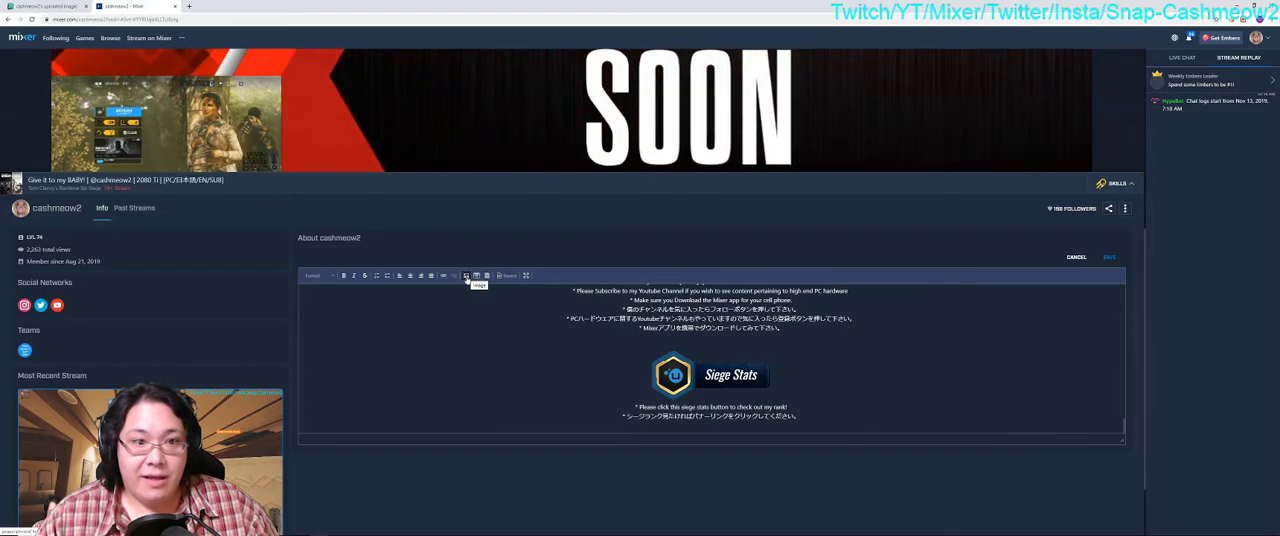
{"action": "left_click", "coordinate": [466, 276]}
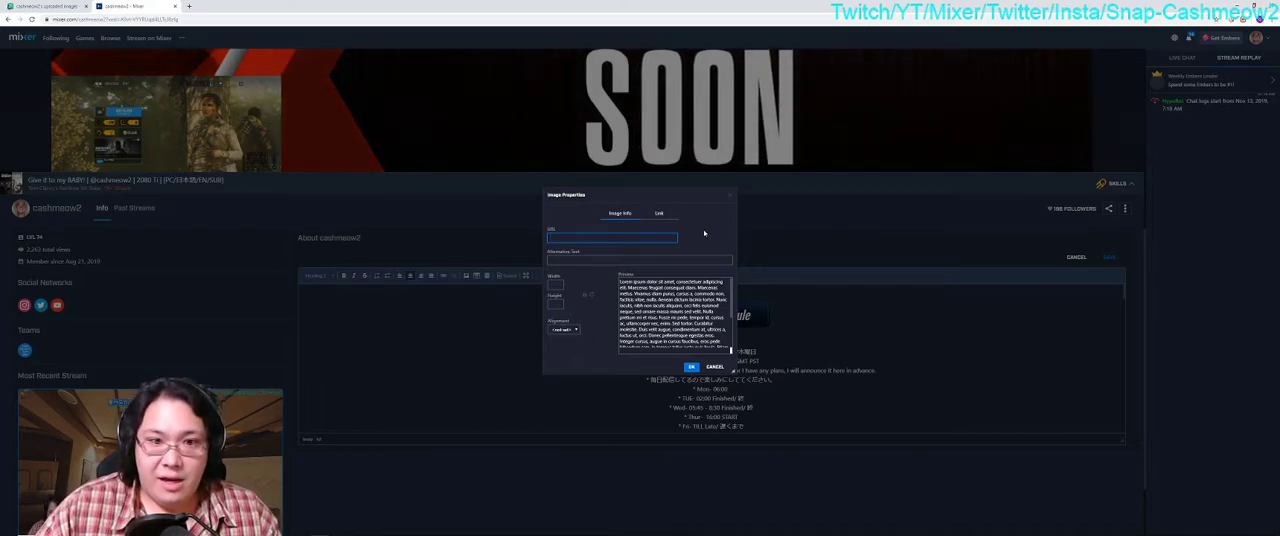
{"action": "key", "text": "ctrl+v"}
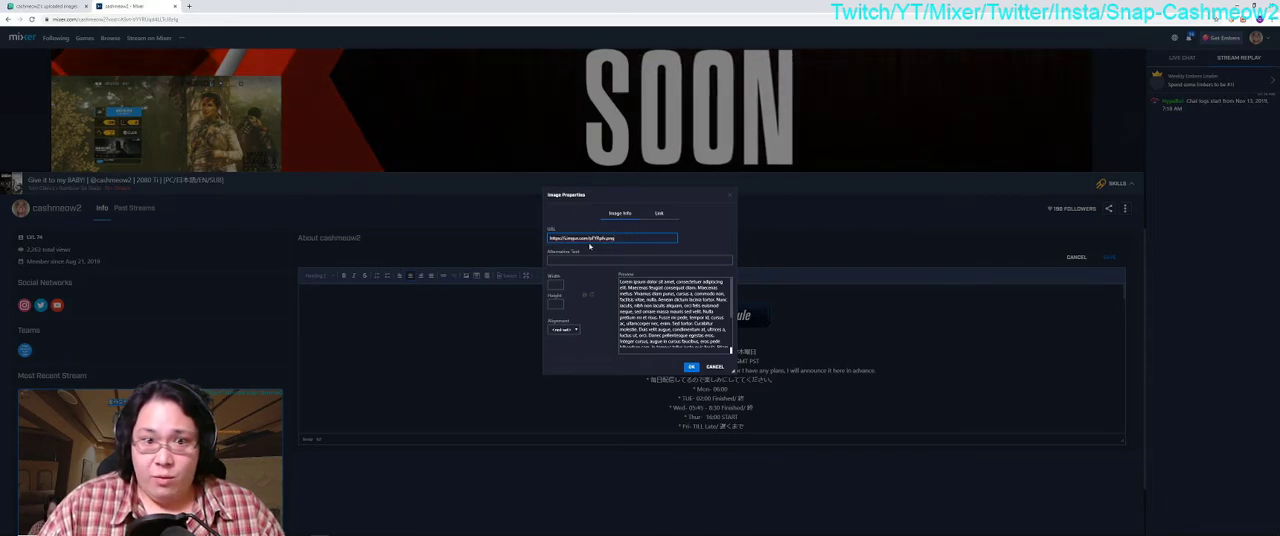
{"action": "left_click", "coordinate": [659, 214]}
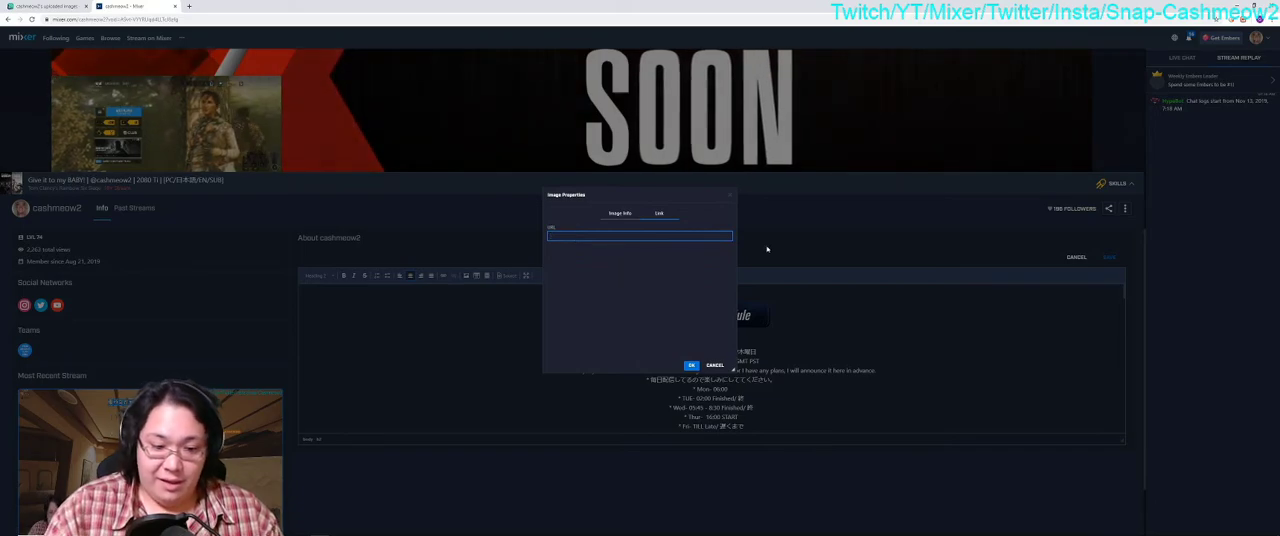
{"action": "type", "text": "www"}
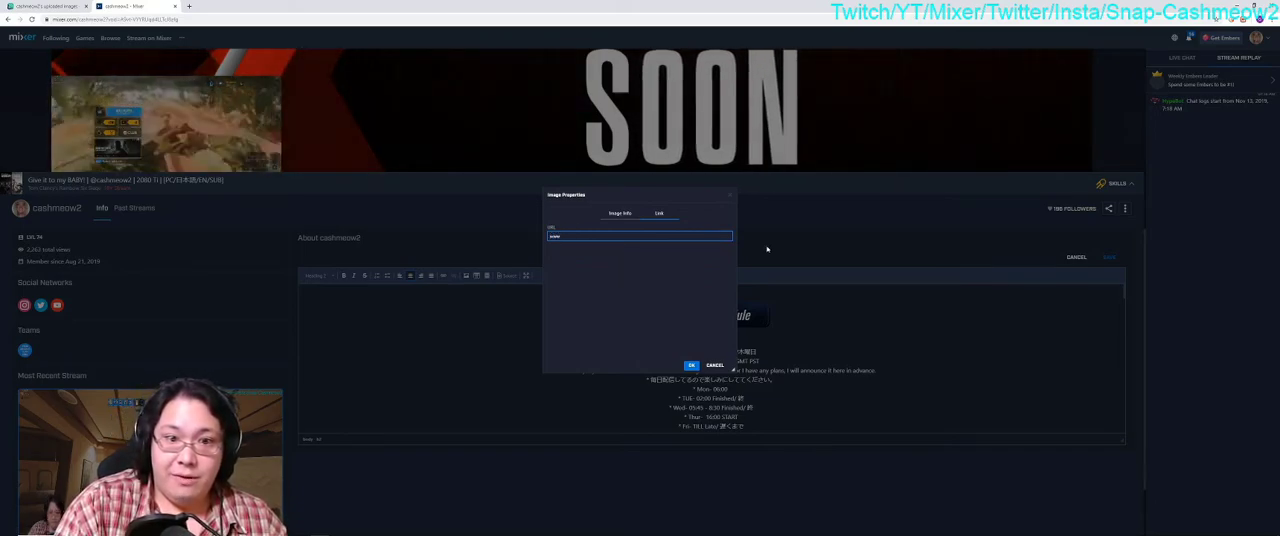
{"action": "key", "text": "BackSpace"}
{"action": "key", "text": "BackSpace"}
{"action": "key", "text": "BackSpace"}
{"action": "type", "text": "htt"}
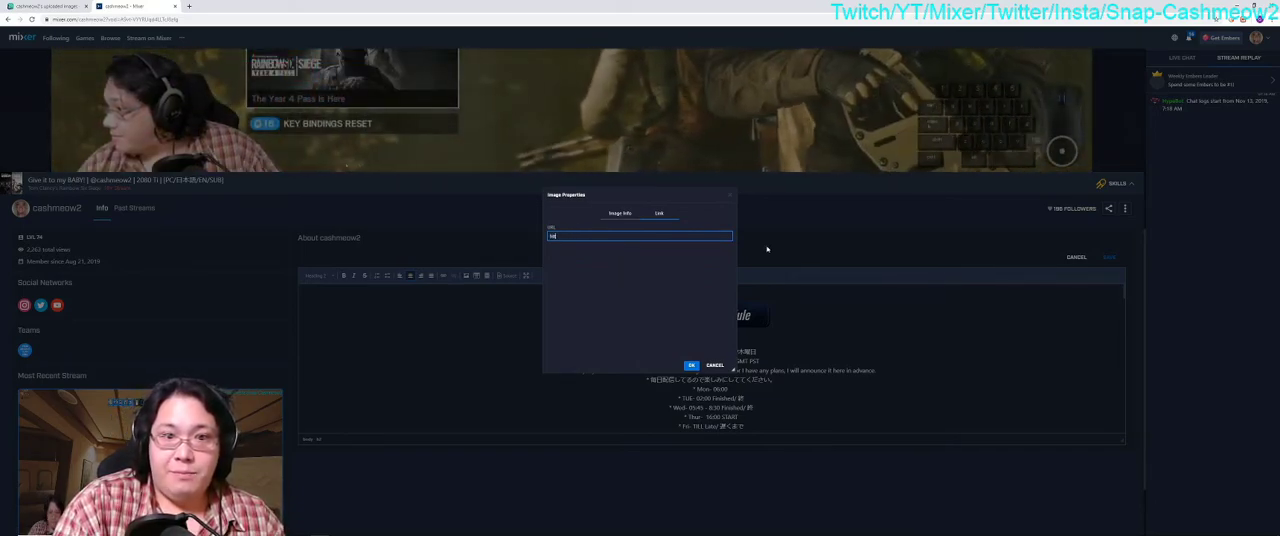
{"action": "type", "text": "p://www"}
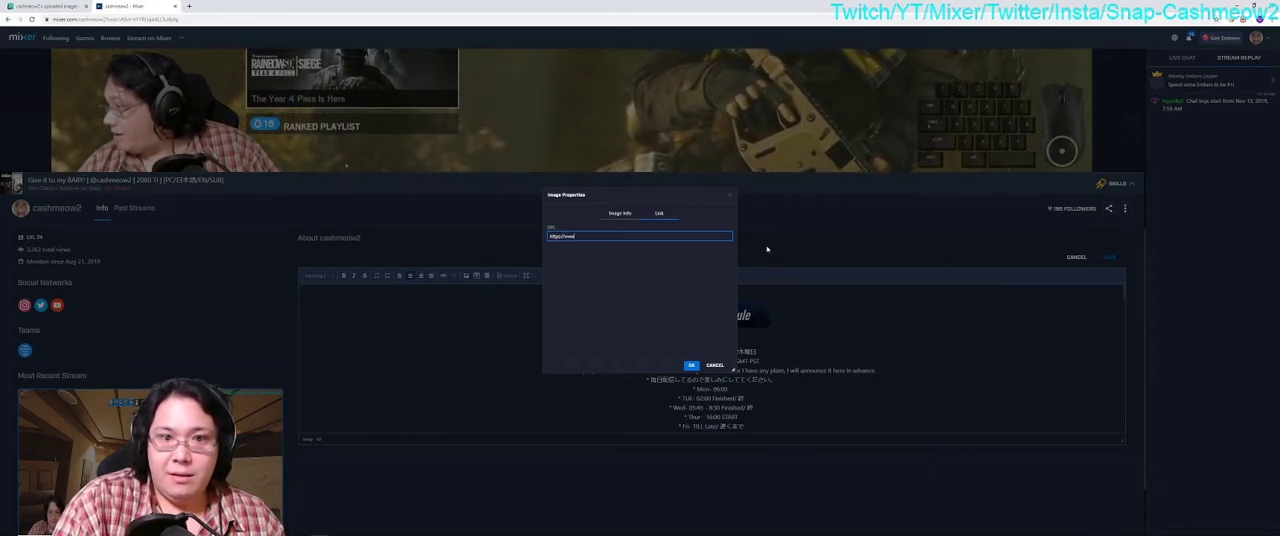
{"action": "type", "text": ".mixer.com/cashmeow2"}
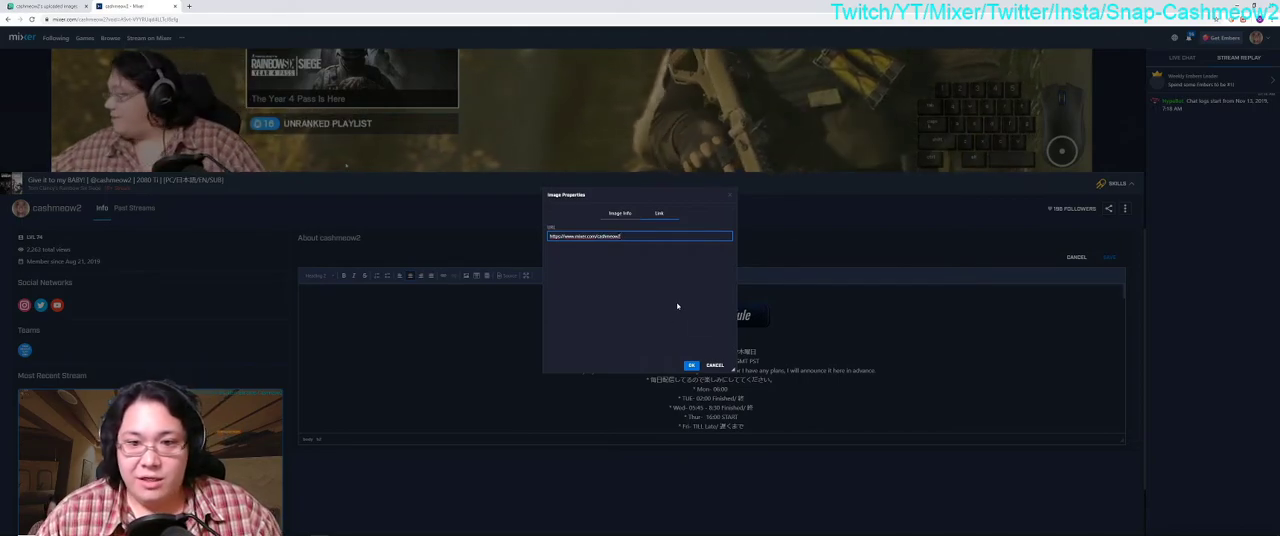
{"action": "left_click", "coordinate": [691, 365]}
{"action": "scroll", "coordinate": [698, 338], "scroll_direction": "down", "scroll_amount": 2}
{"action": "scroll", "coordinate": [698, 338], "scroll_direction": "up", "scroll_amount": 2}
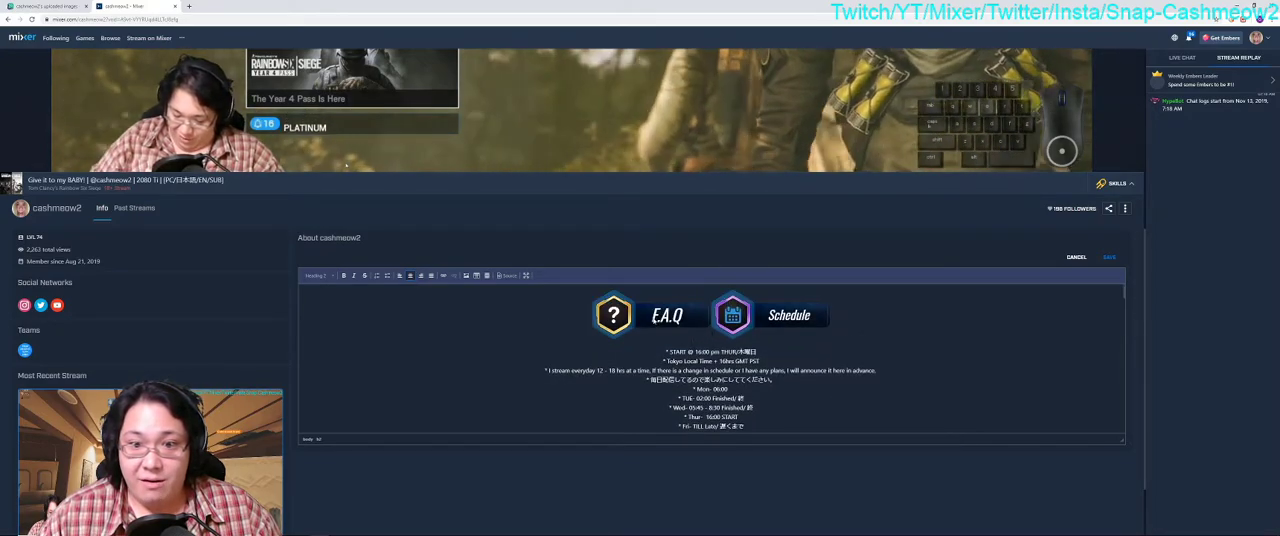
Step: Cut the misplaced F.A.Q image from beside the Schedule banner
{"action": "left_click", "coordinate": [655, 318]}
{"action": "mouse_move", "coordinate": [655, 318]}
{"action": "left_mouse_down"}
{"action": "mouse_move", "coordinate": [780, 345]}
{"action": "mouse_move", "coordinate": [765, 318]}
{"action": "mouse_move", "coordinate": [505, 338]}
{"action": "mouse_move", "coordinate": [662, 325]}
{"action": "left_mouse_up"}
{"action": "key", "text": "ctrl+x"}
{"action": "scroll", "coordinate": [720, 336], "scroll_direction": "down", "scroll_amount": 12}
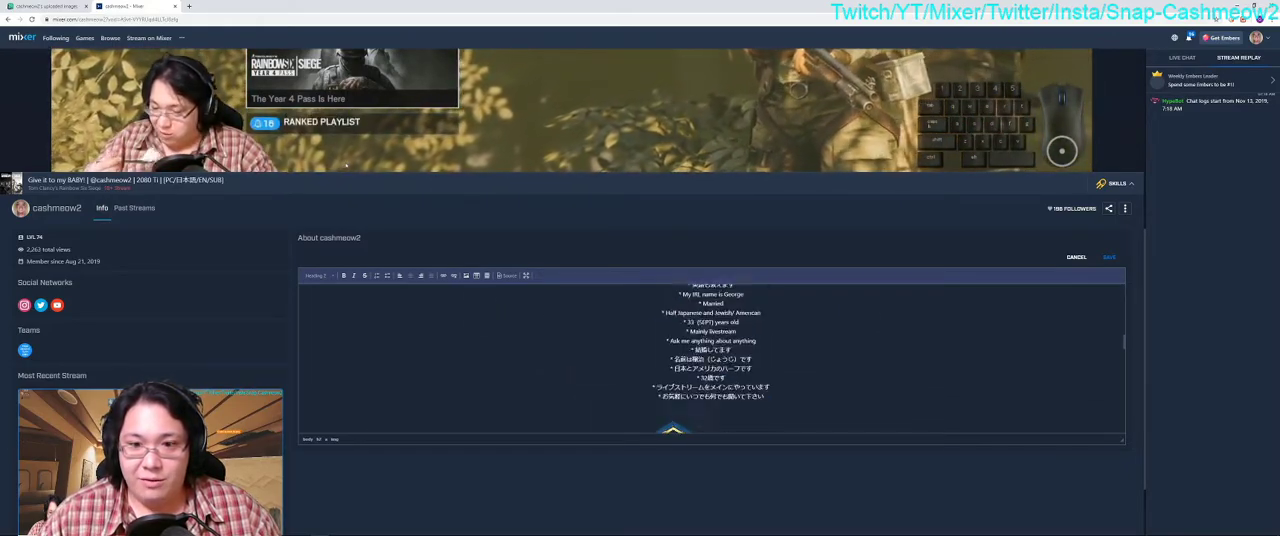
{"action": "scroll", "coordinate": [749, 364], "scroll_direction": "up", "scroll_amount": 10}
{"action": "scroll", "coordinate": [749, 364], "scroll_direction": "up", "scroll_amount": 10}
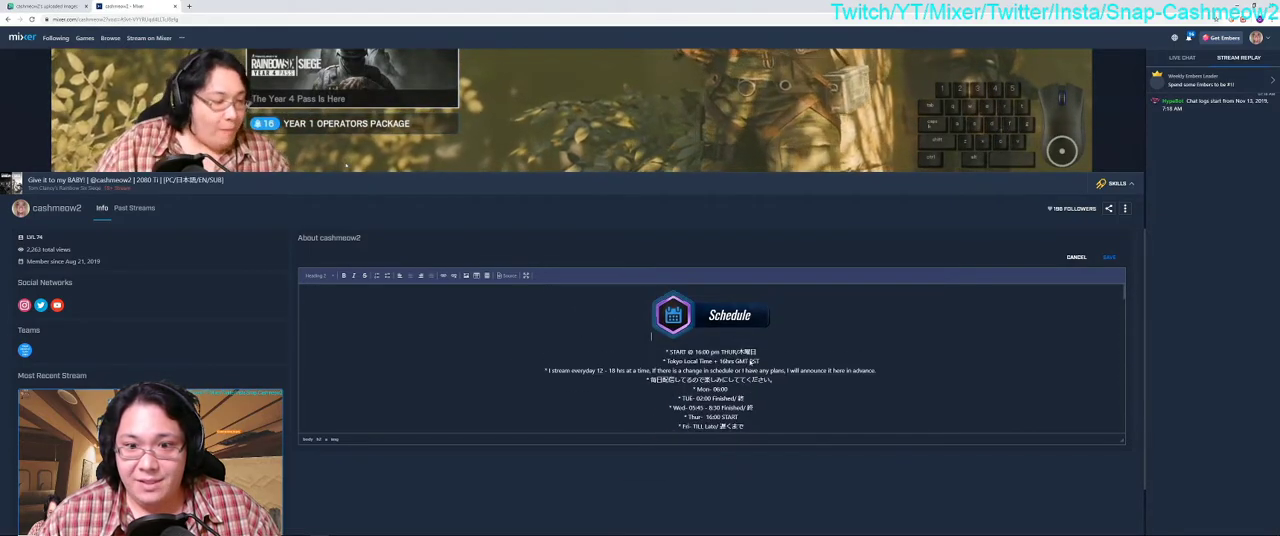
{"action": "scroll", "coordinate": [727, 403], "scroll_direction": "down", "scroll_amount": 15}
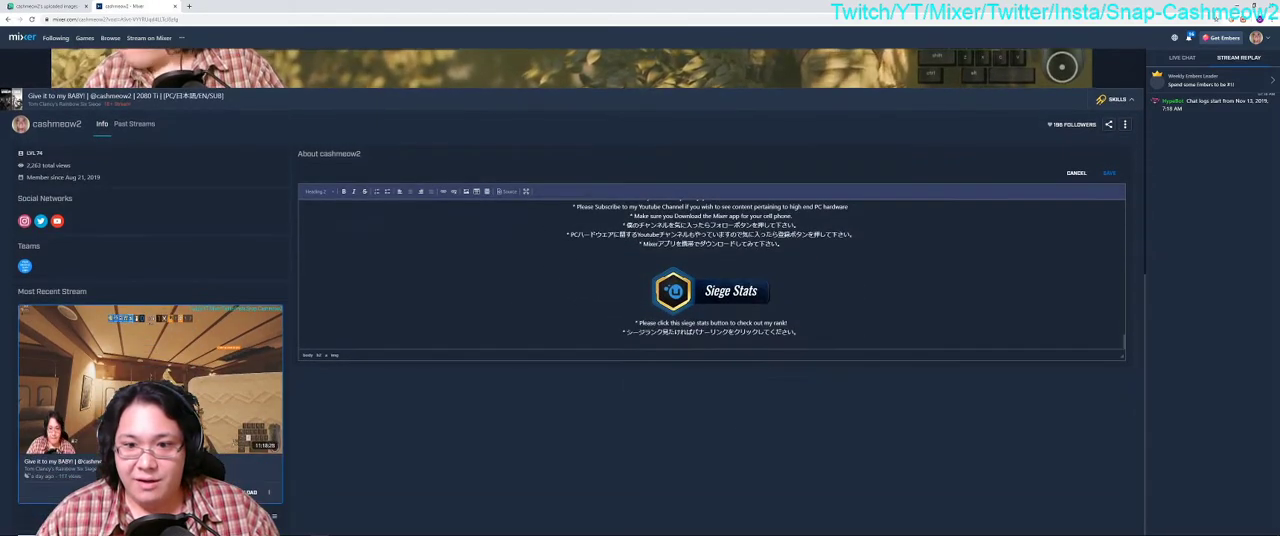
{"action": "left_click", "coordinate": [711, 344]}
{"action": "key", "text": "Return"}
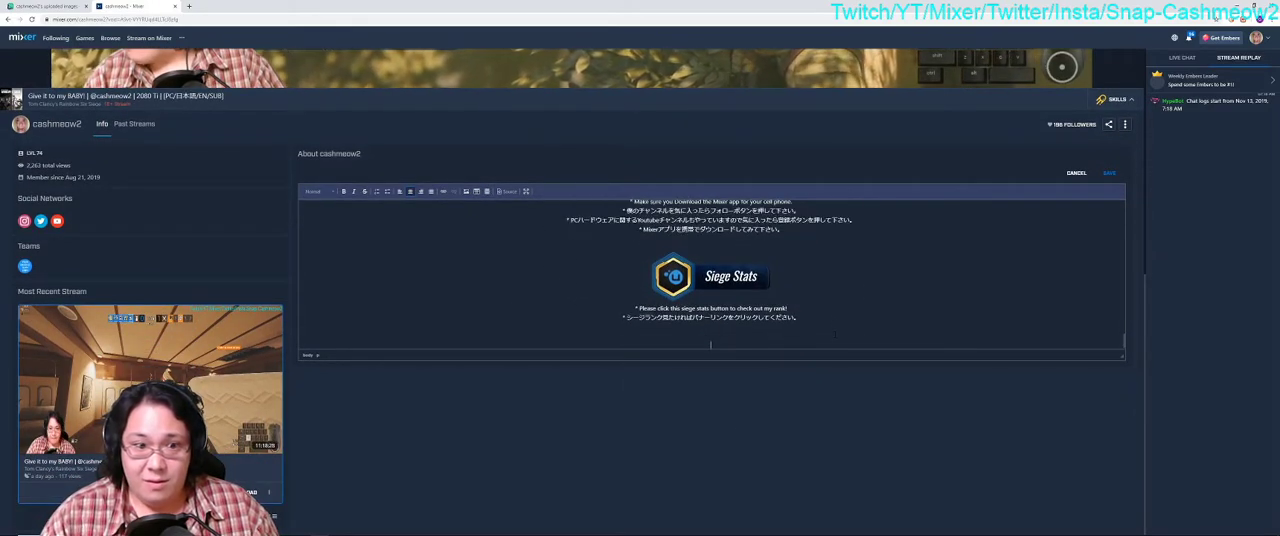
{"action": "left_click", "coordinate": [464, 192]}
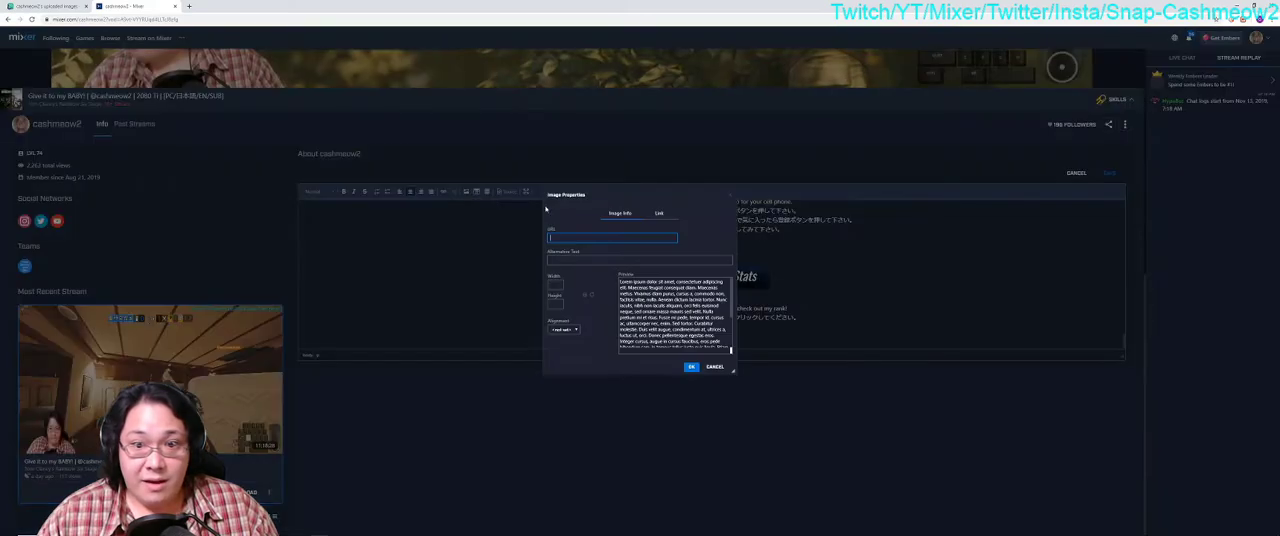
{"action": "left_click", "coordinate": [659, 212]}
{"action": "left_click", "coordinate": [567, 236]}
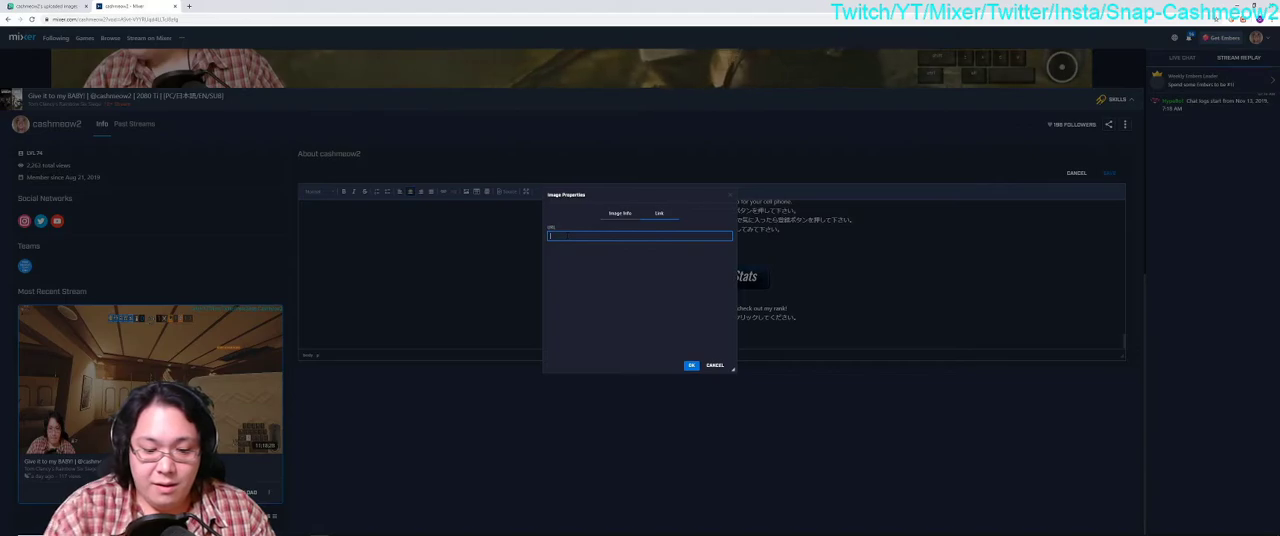
{"action": "type", "text": "http://www."}
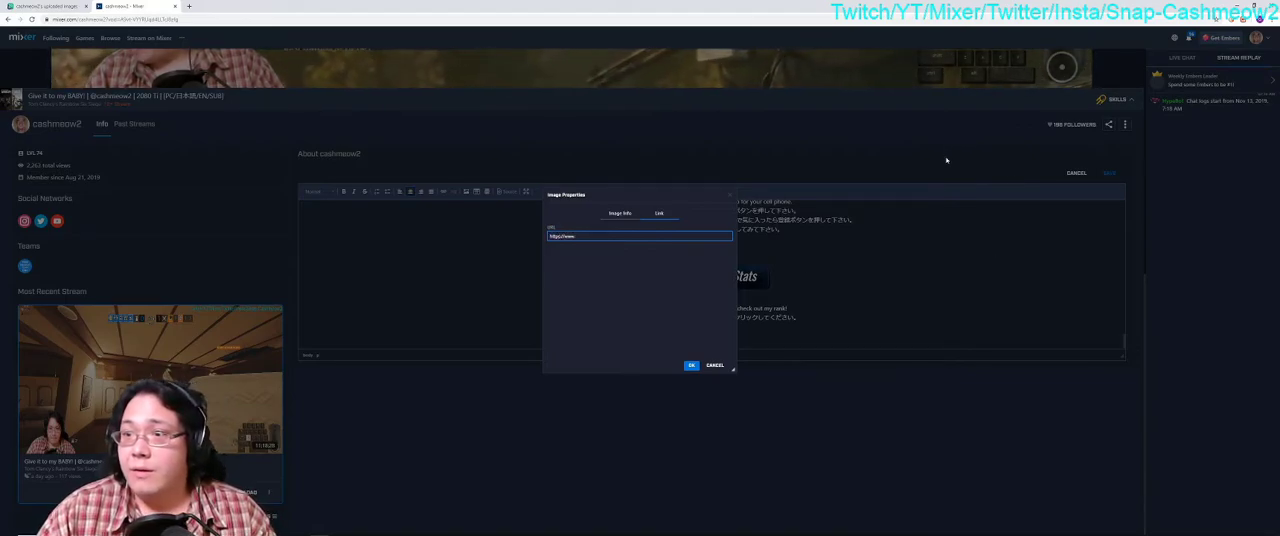
{"action": "left_click", "coordinate": [716, 365]}
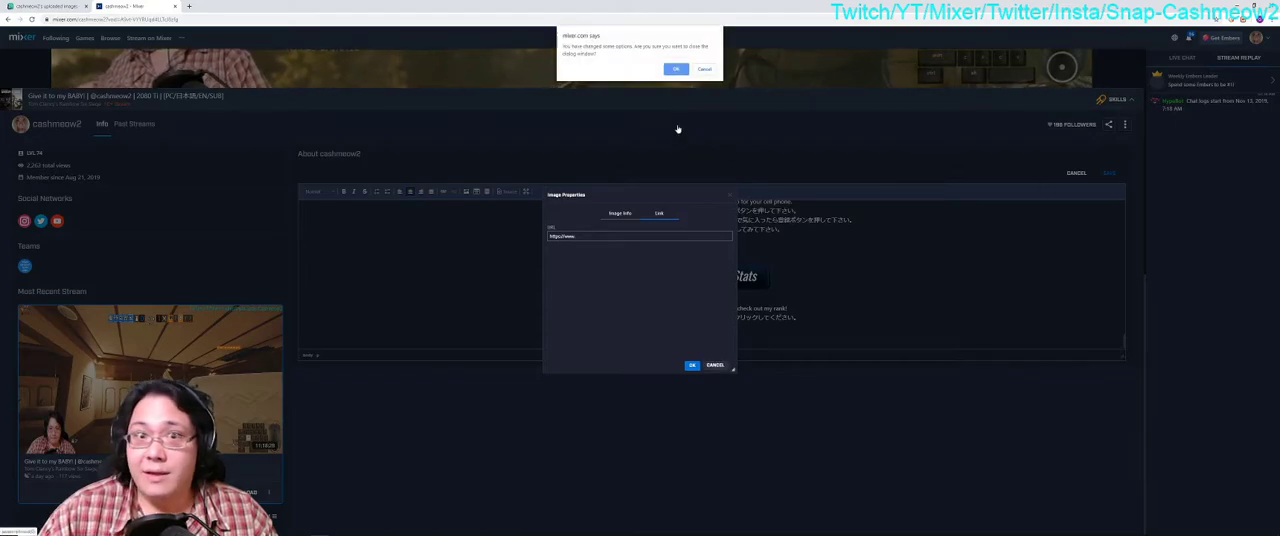
{"action": "left_click", "coordinate": [676, 69]}
{"action": "left_click", "coordinate": [1076, 172]}
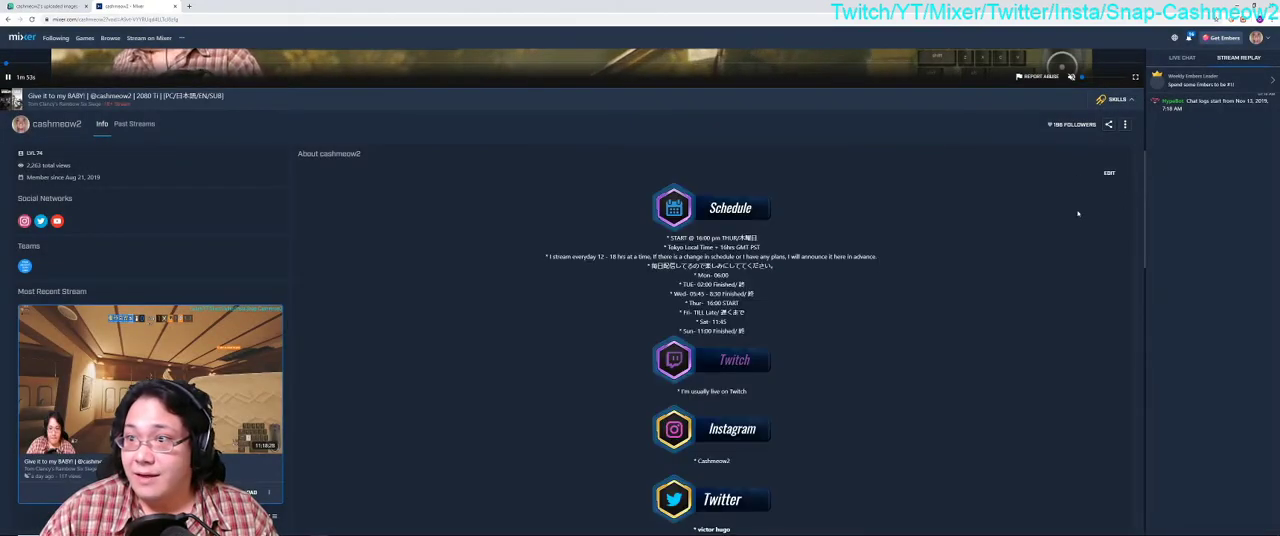
Step: Reopen the About section for editing and add a blank line after the Siege Stats text at the end
{"action": "scroll", "coordinate": [800, 280], "scroll_direction": "down", "scroll_amount": 10}
{"action": "scroll", "coordinate": [1080, 160], "scroll_direction": "up", "scroll_amount": 9}
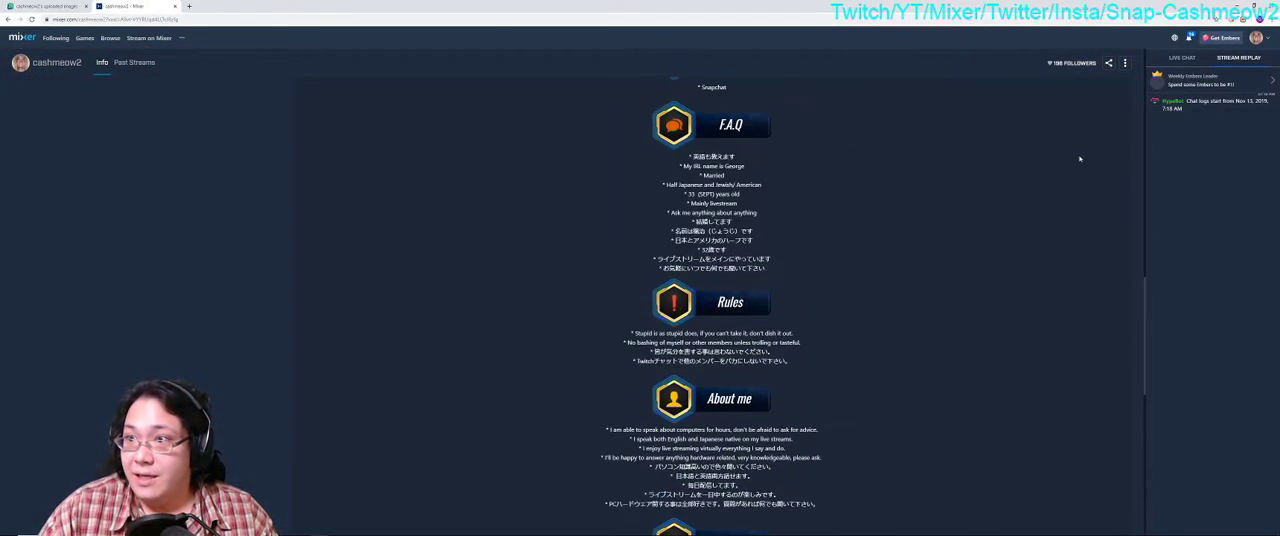
{"action": "scroll", "coordinate": [1080, 160], "scroll_direction": "up", "scroll_amount": 3}
{"action": "scroll", "coordinate": [1080, 160], "scroll_direction": "down", "scroll_amount": 3}
{"action": "scroll", "coordinate": [1100, 190], "scroll_direction": "up", "scroll_amount": 1}
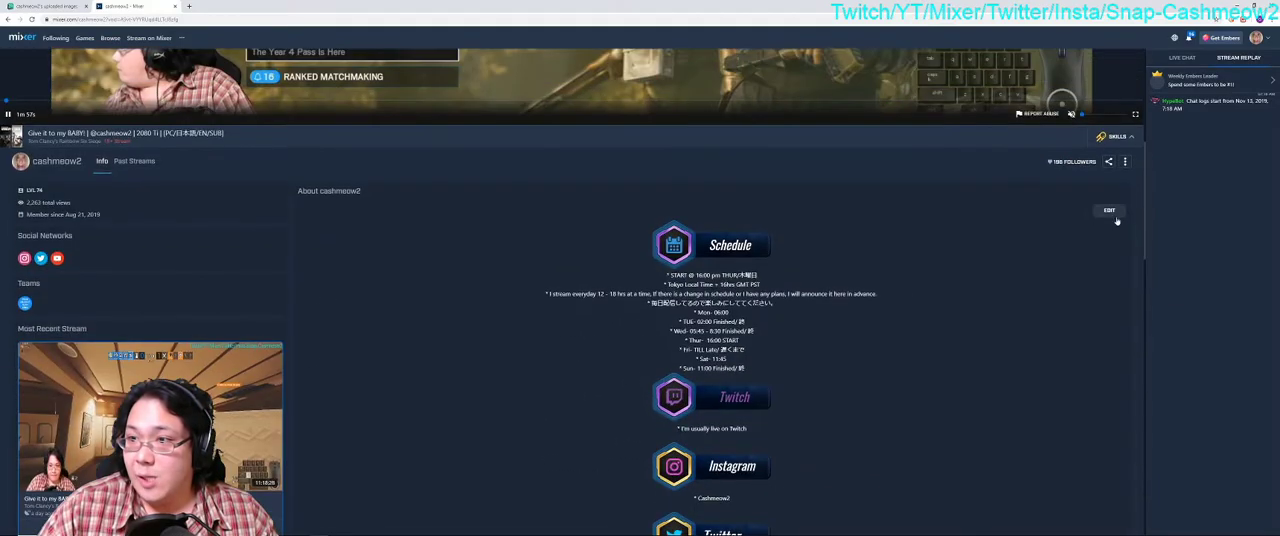
{"action": "left_click", "coordinate": [1109, 211]}
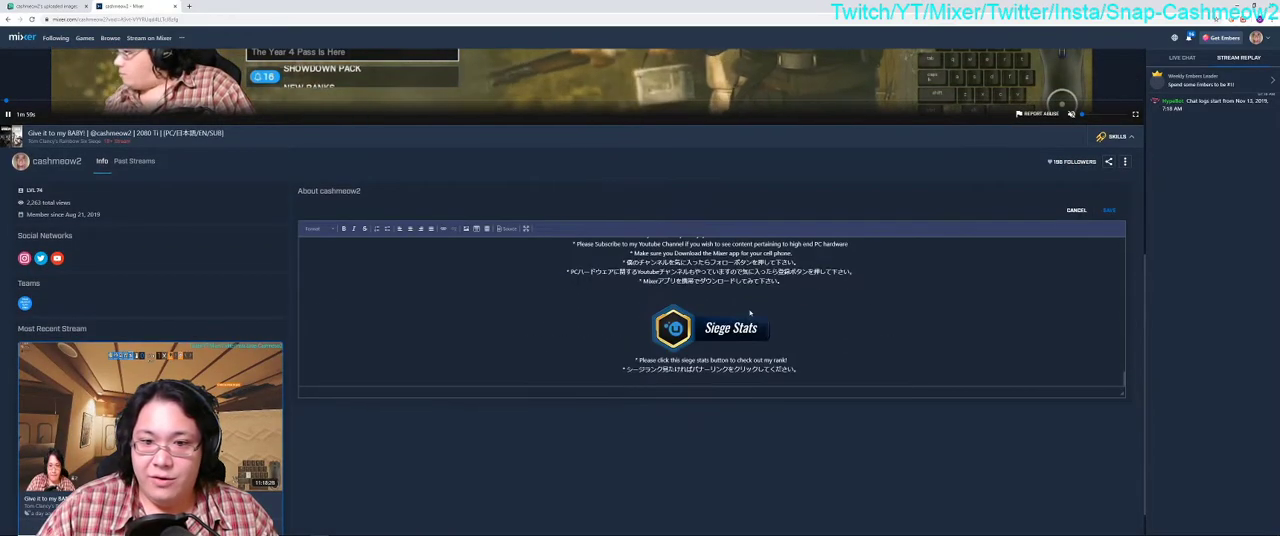
{"action": "left_click", "coordinate": [881, 374]}
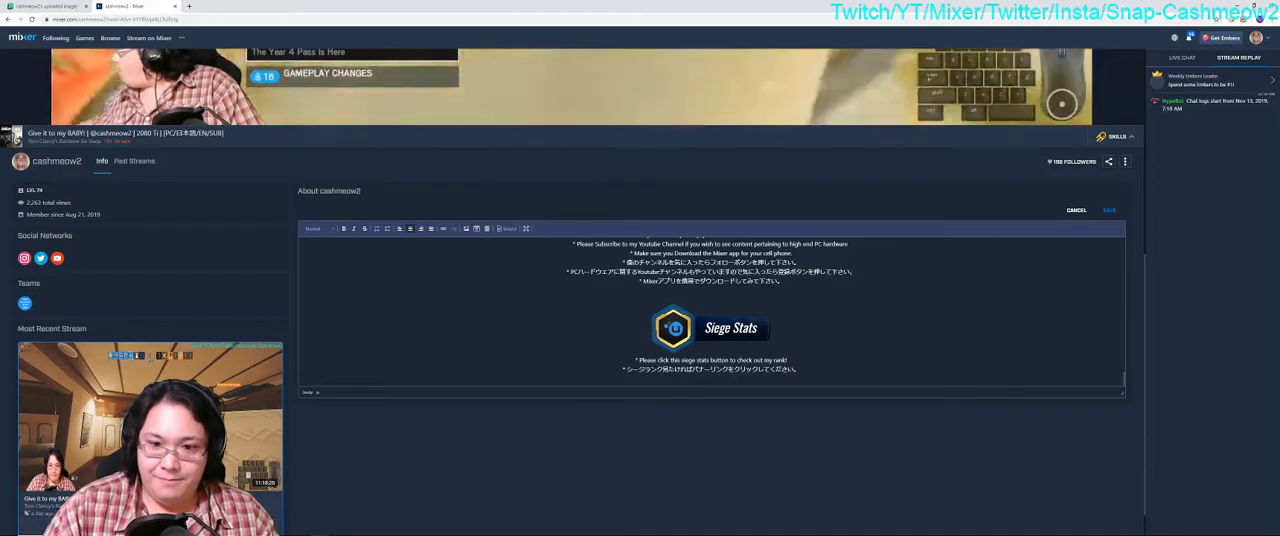
{"action": "key", "text": "Return"}
{"action": "key", "text": "Return"}
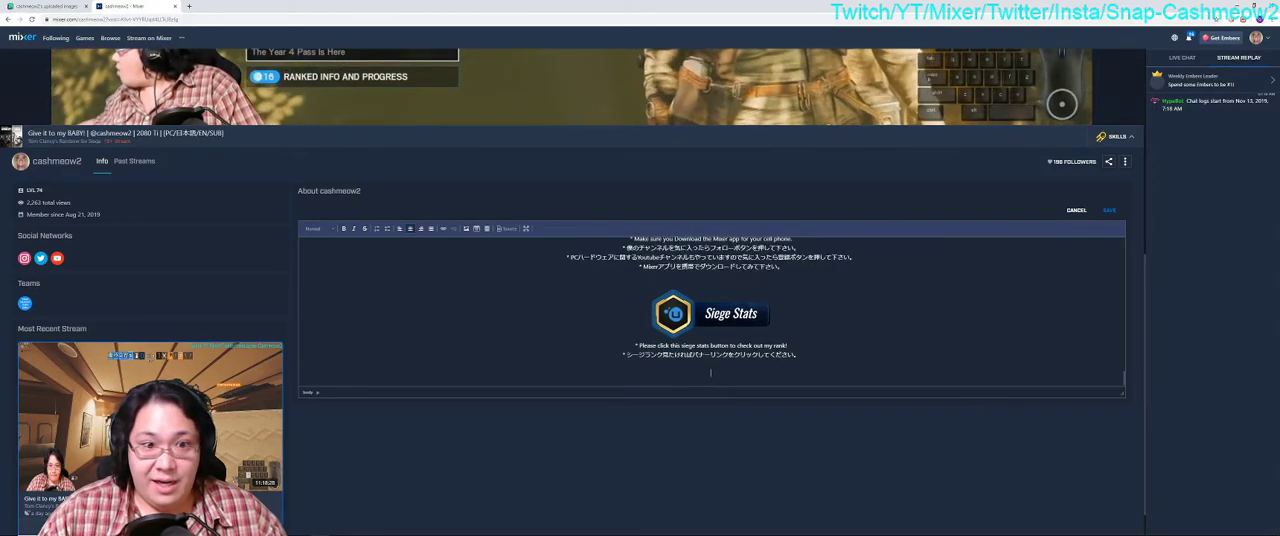
Step: Start a new image with the copied Imgur direct link as its URL, and check the F.A.Q image's link in the Imgur tab
{"action": "left_click", "coordinate": [466, 229]}
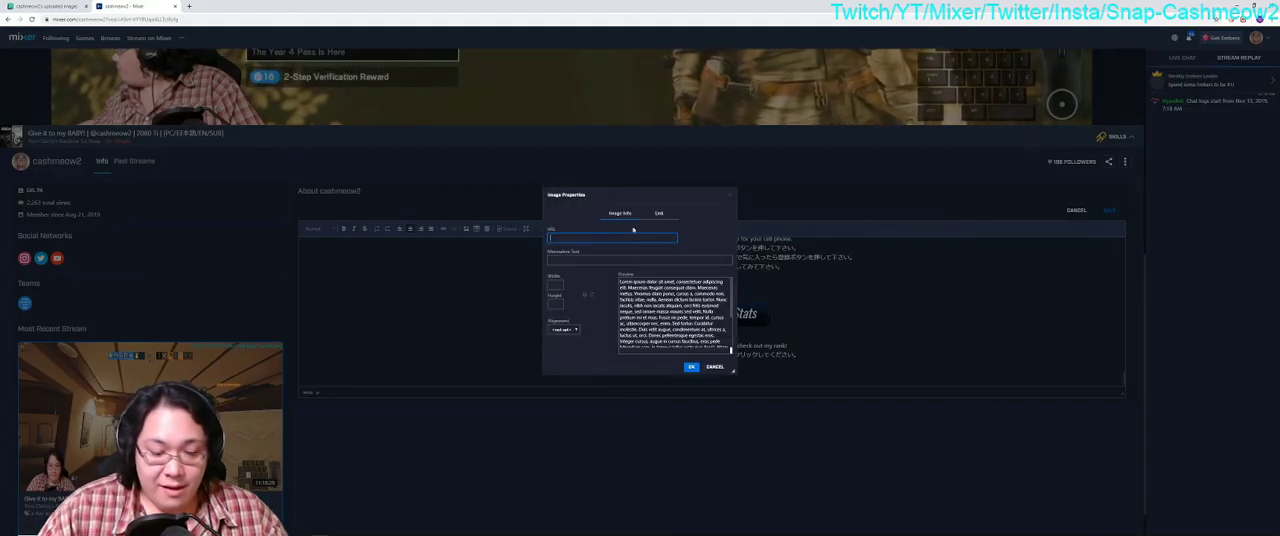
{"action": "key", "text": "ctrl+v"}
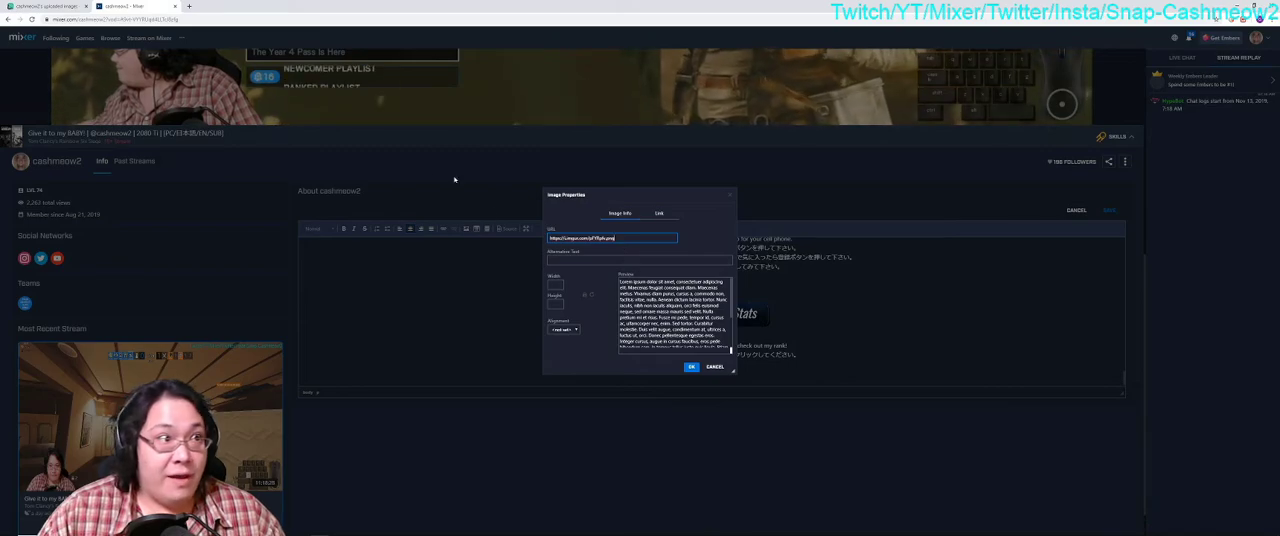
{"action": "left_click", "coordinate": [33, 6]}
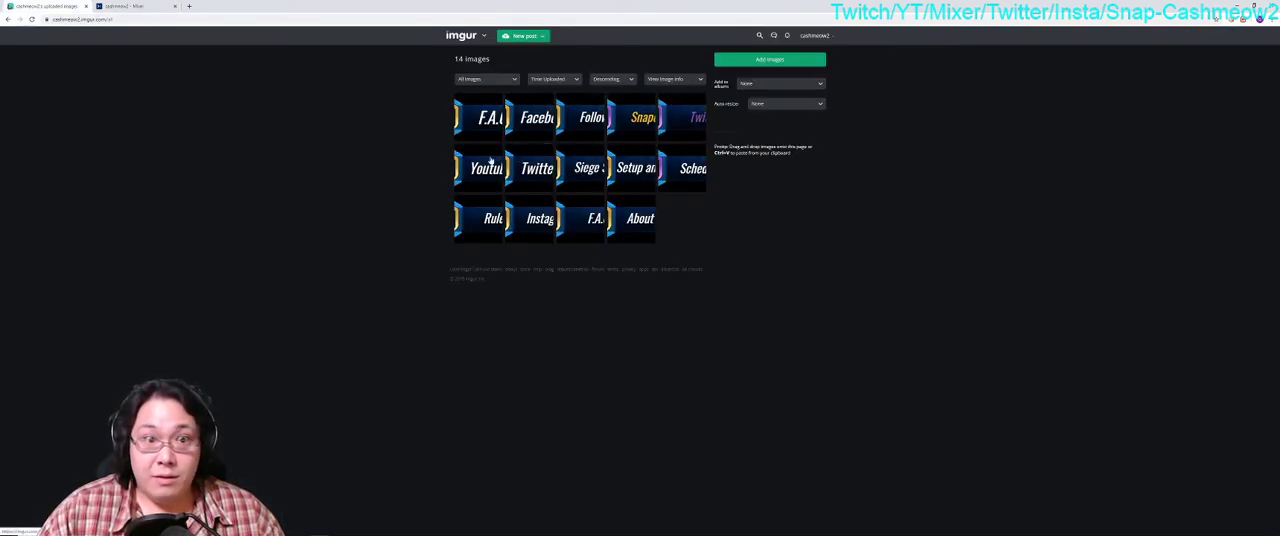
{"action": "left_click", "coordinate": [472, 121]}
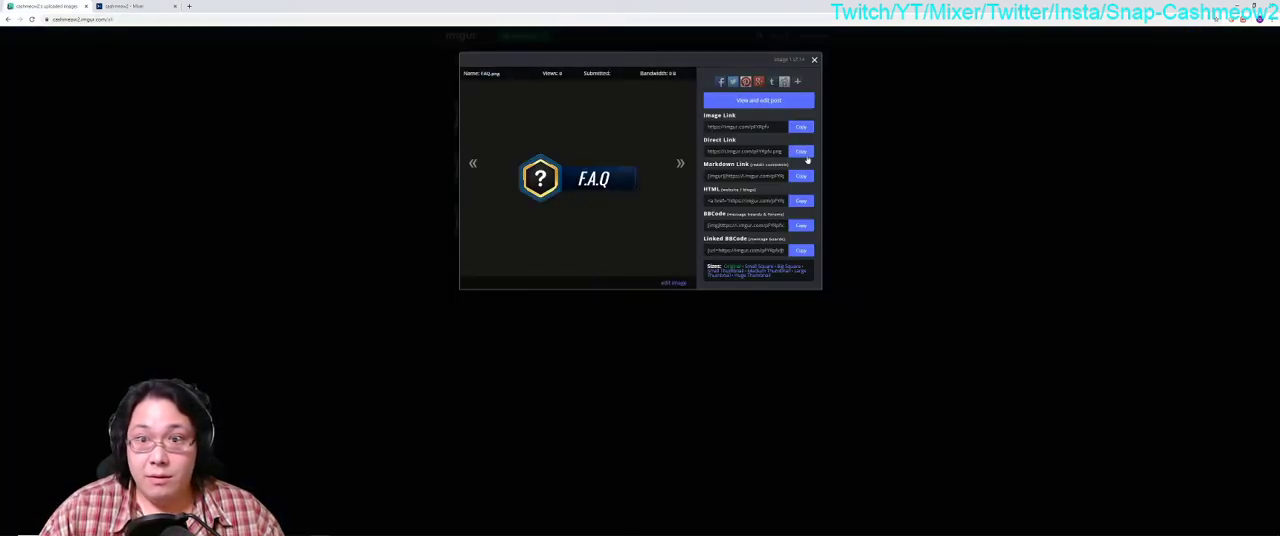
{"action": "left_click", "coordinate": [148, 7]}
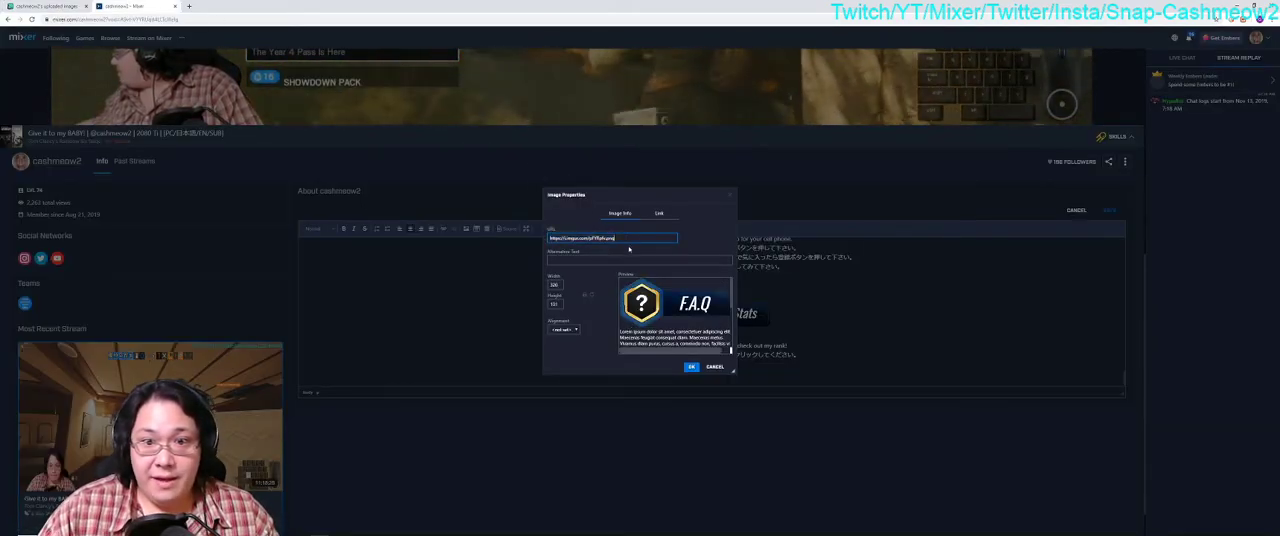
{"action": "left_click", "coordinate": [659, 214]}
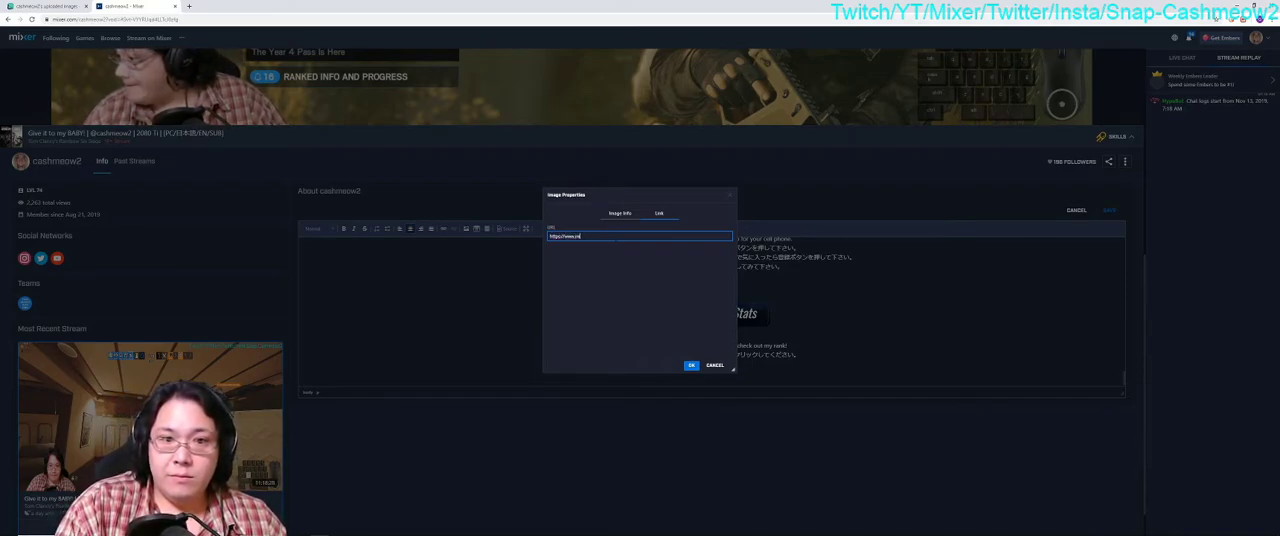
{"action": "type", "text": ".com/cashmeow2"}
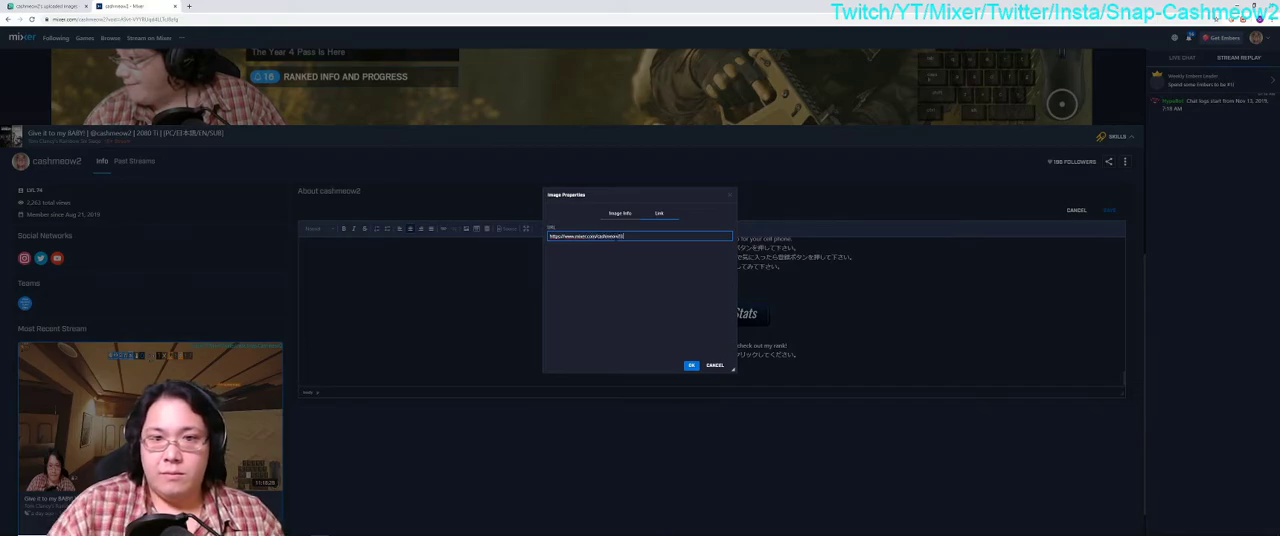
{"action": "left_click", "coordinate": [691, 365]}
{"action": "scroll", "coordinate": [770, 331], "scroll_direction": "down", "scroll_amount": 3}
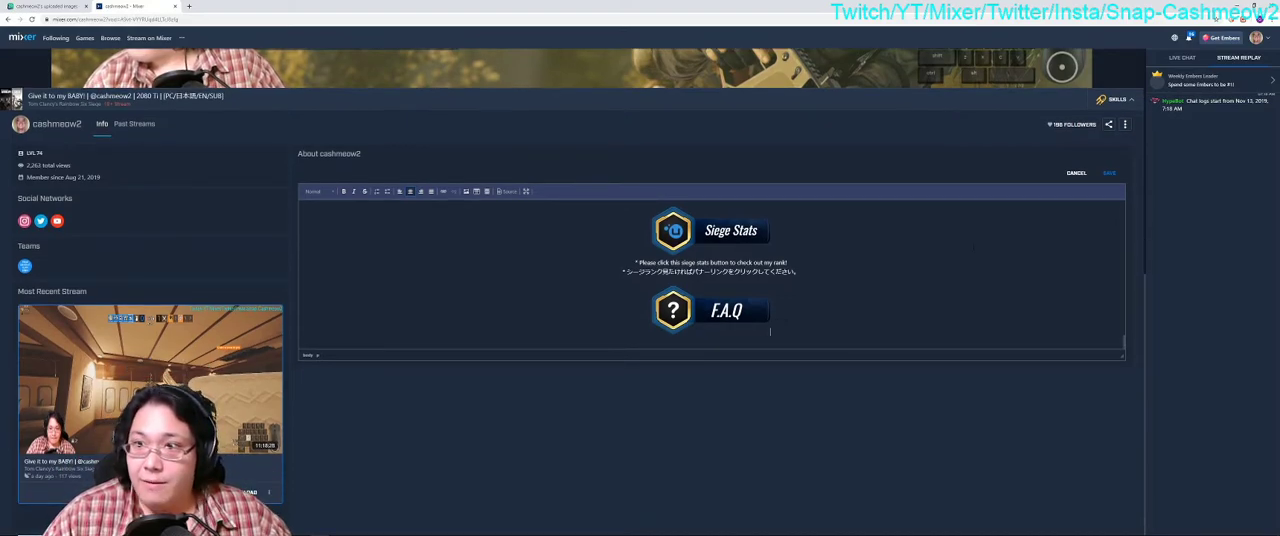
{"action": "left_click", "coordinate": [1108, 173]}
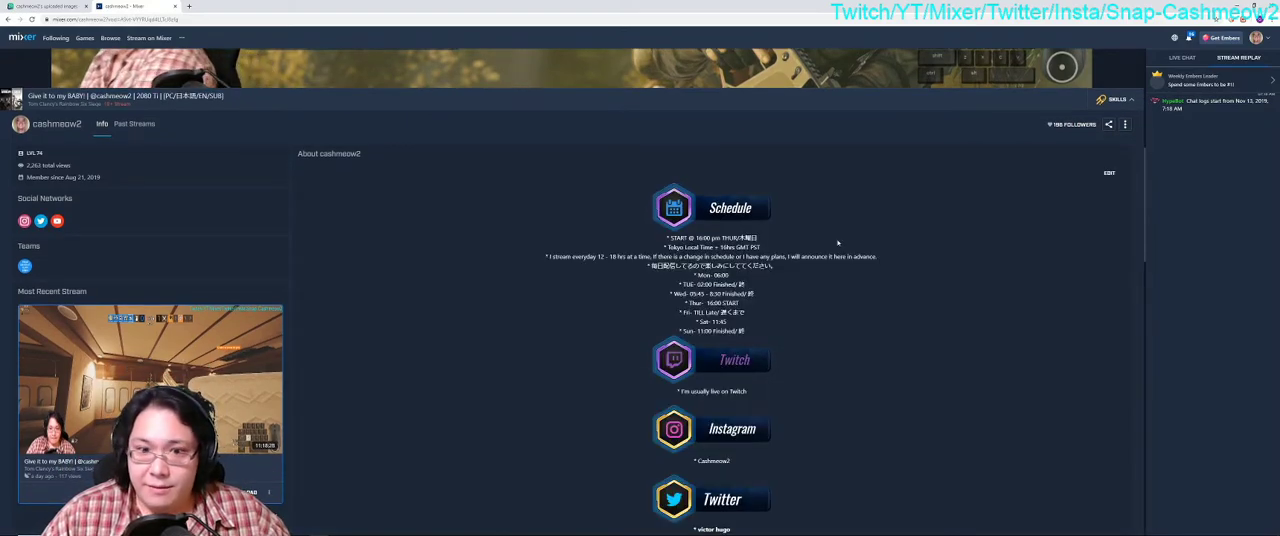
Step: Test the link of the F.A.Q banner at the end of the saved About section
{"action": "scroll", "coordinate": [855, 280], "scroll_direction": "down", "scroll_amount": 10}
{"action": "scroll", "coordinate": [872, 320], "scroll_direction": "up", "scroll_amount": 2}
{"action": "scroll", "coordinate": [866, 338], "scroll_direction": "down", "scroll_amount": 2}
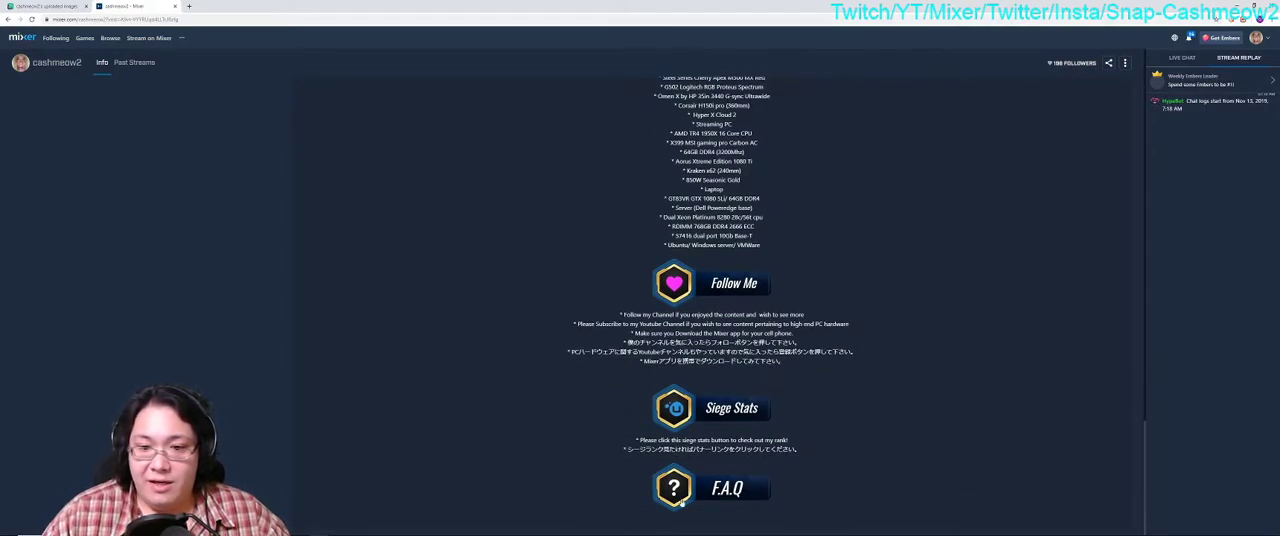
{"action": "scroll", "coordinate": [820, 430], "scroll_direction": "up", "scroll_amount": 3}
{"action": "scroll", "coordinate": [820, 434], "scroll_direction": "down", "scroll_amount": 3}
{"action": "left_click", "coordinate": [711, 490]}
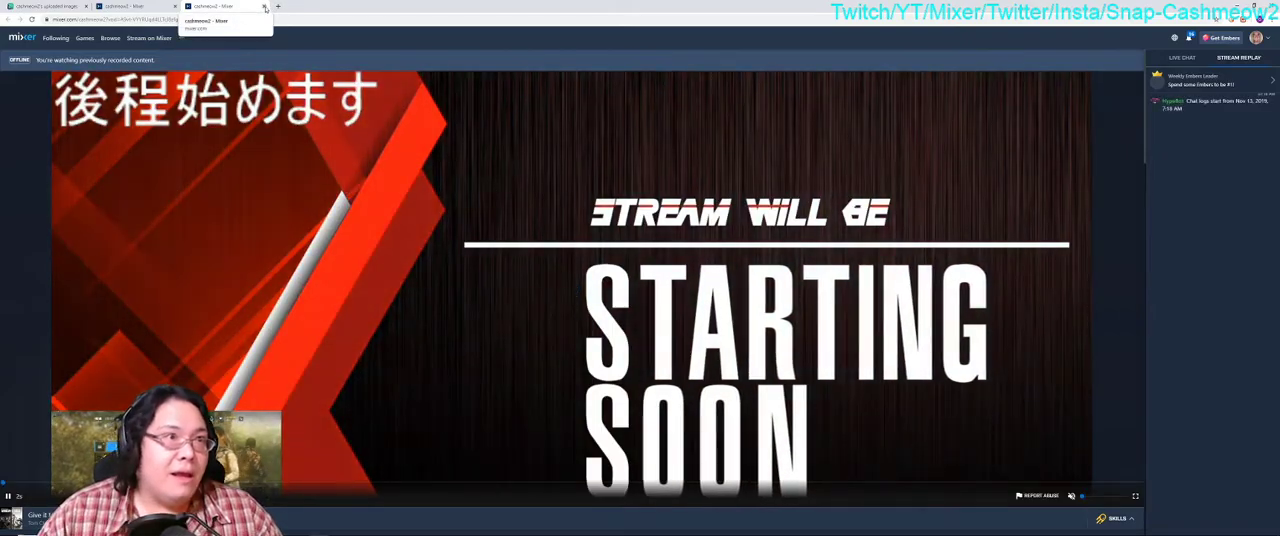
Step: Close the page opened by the F.A.Q link test and reopen the channel's About section for editing
{"action": "left_click", "coordinate": [263, 6]}
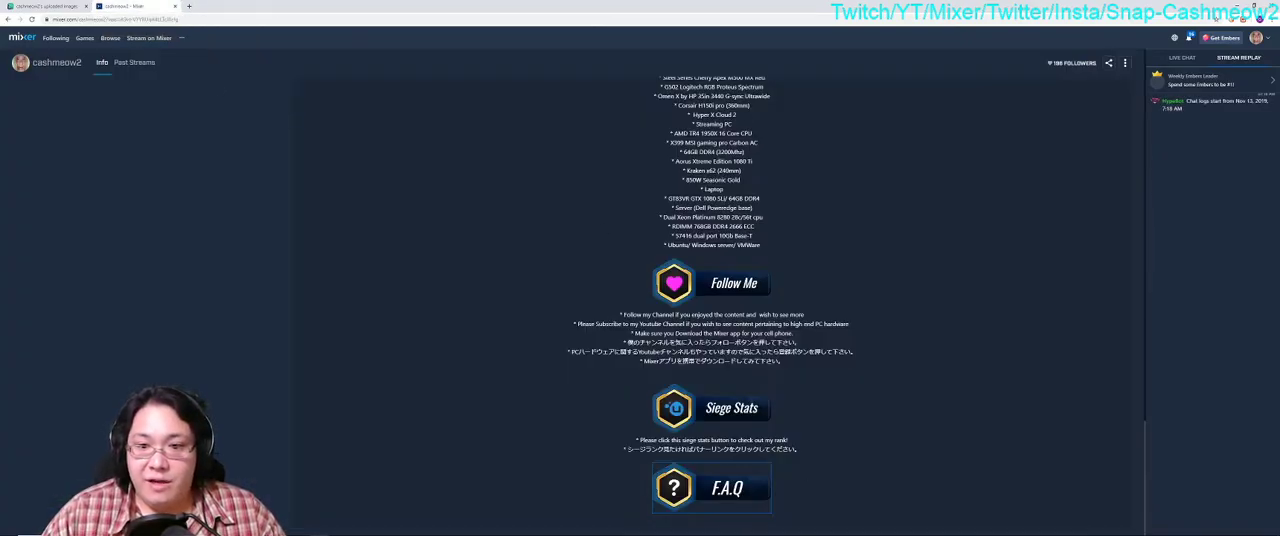
{"action": "scroll", "coordinate": [1020, 257], "scroll_direction": "up", "scroll_amount": 5}
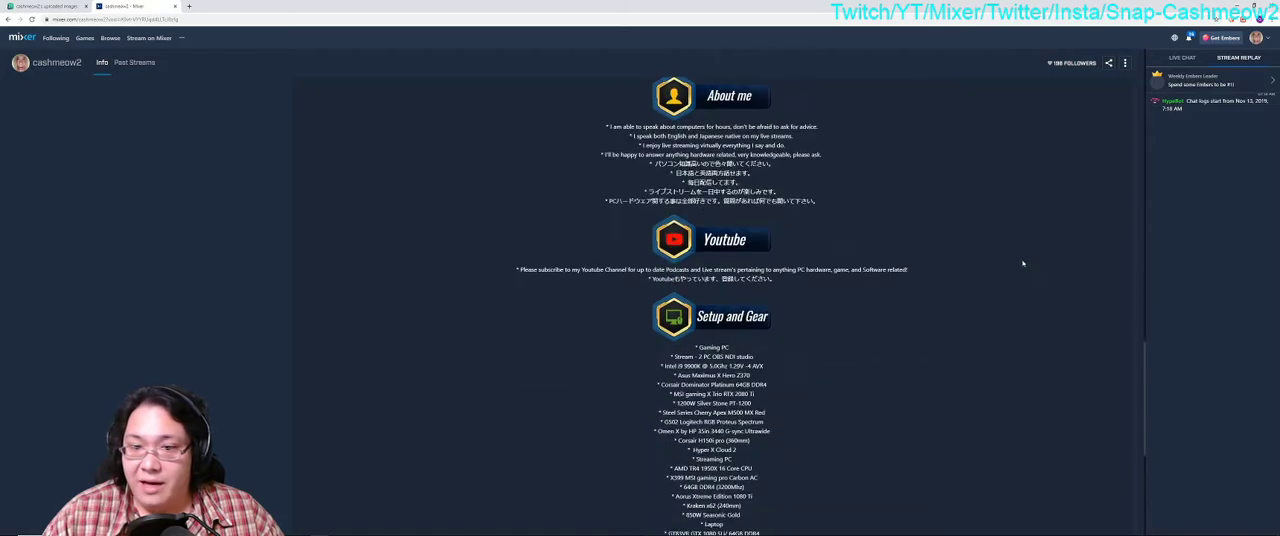
{"action": "scroll", "coordinate": [1024, 265], "scroll_direction": "down", "scroll_amount": 5}
{"action": "scroll", "coordinate": [1106, 103], "scroll_direction": "up", "scroll_amount": 15}
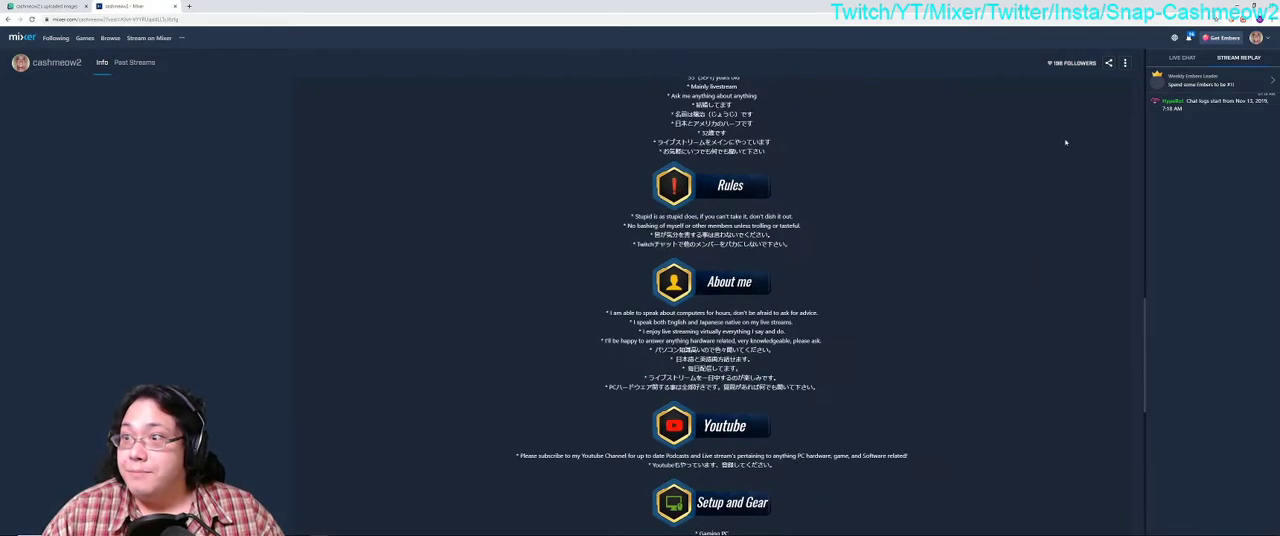
{"action": "scroll", "coordinate": [1070, 169], "scroll_direction": "up", "scroll_amount": 3}
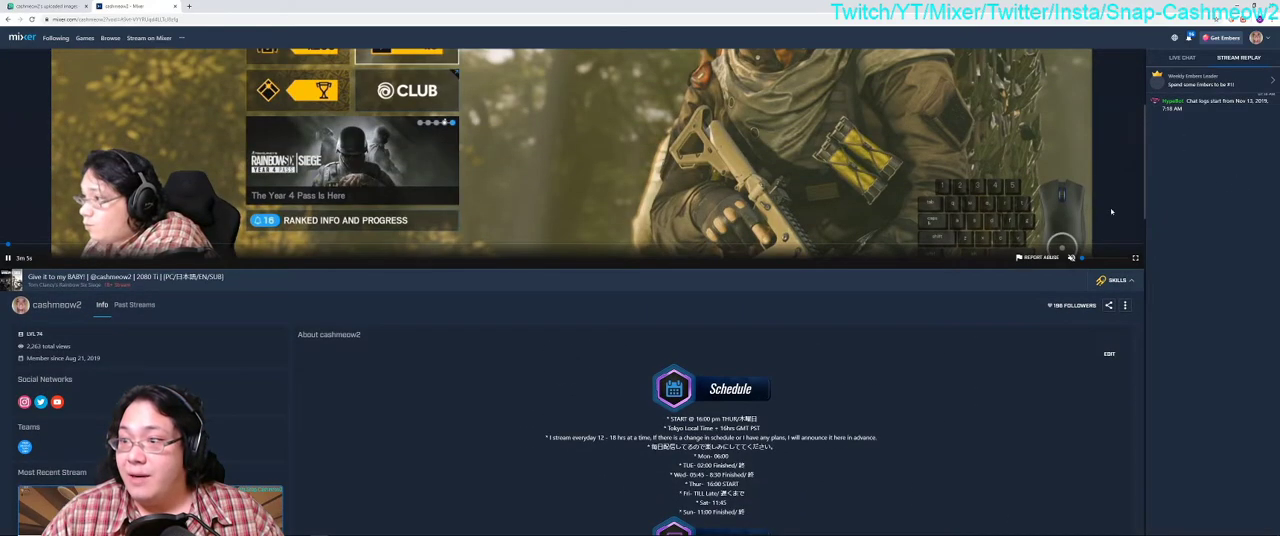
{"action": "left_click", "coordinate": [1110, 355]}
Step: Delete the F.A.Q image and the extra blank line below the Siege Stats text, save the About section and review it
{"action": "scroll", "coordinate": [711, 275], "scroll_direction": "down", "scroll_amount": 15}
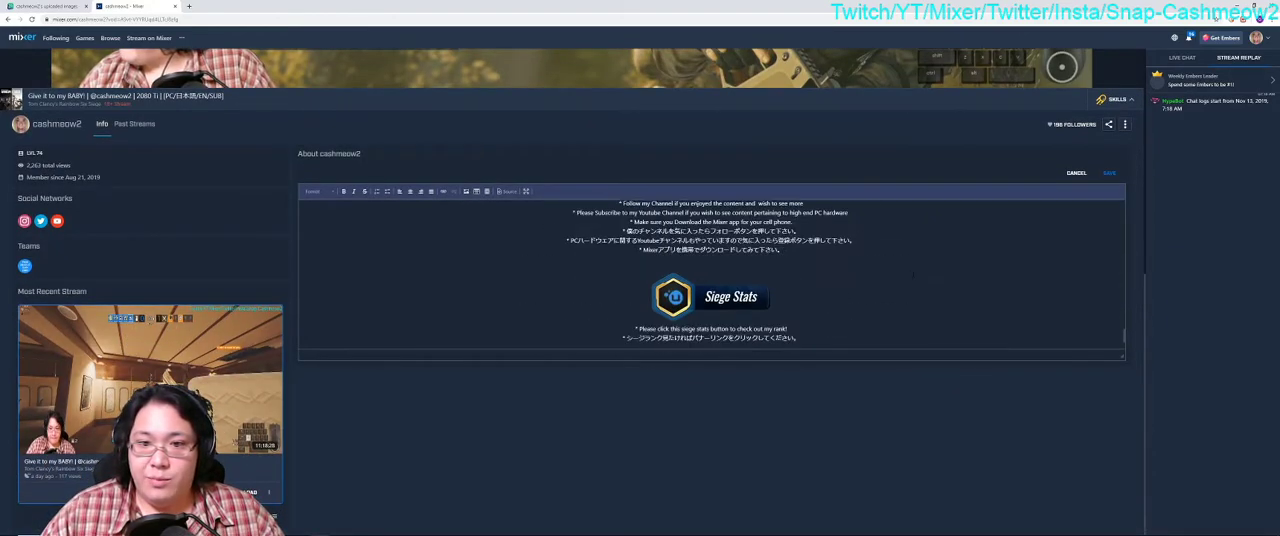
{"action": "left_click_drag", "start_coordinate": [798, 318], "coordinate": [652, 316]}
{"action": "key", "text": "Delete"}
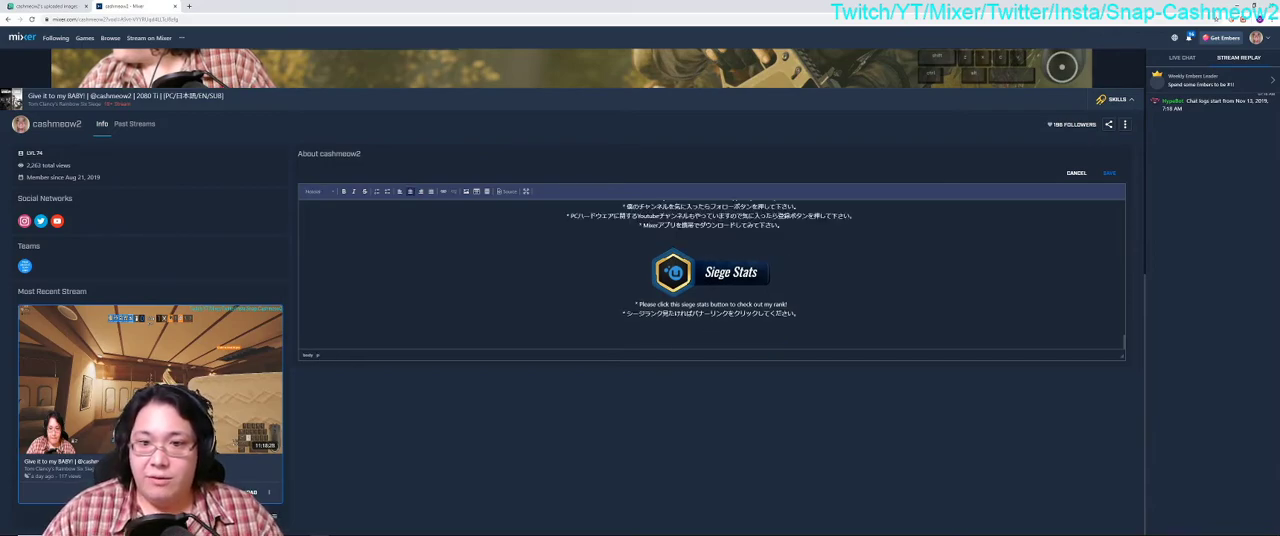
{"action": "key", "text": "BackSpace"}
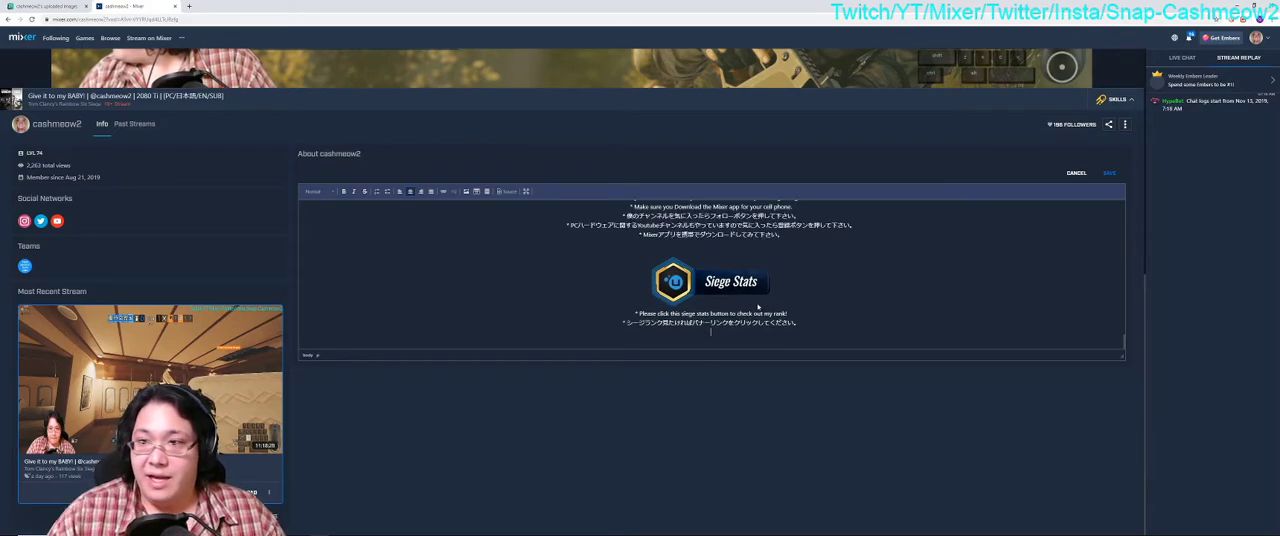
{"action": "left_click", "coordinate": [1108, 174]}
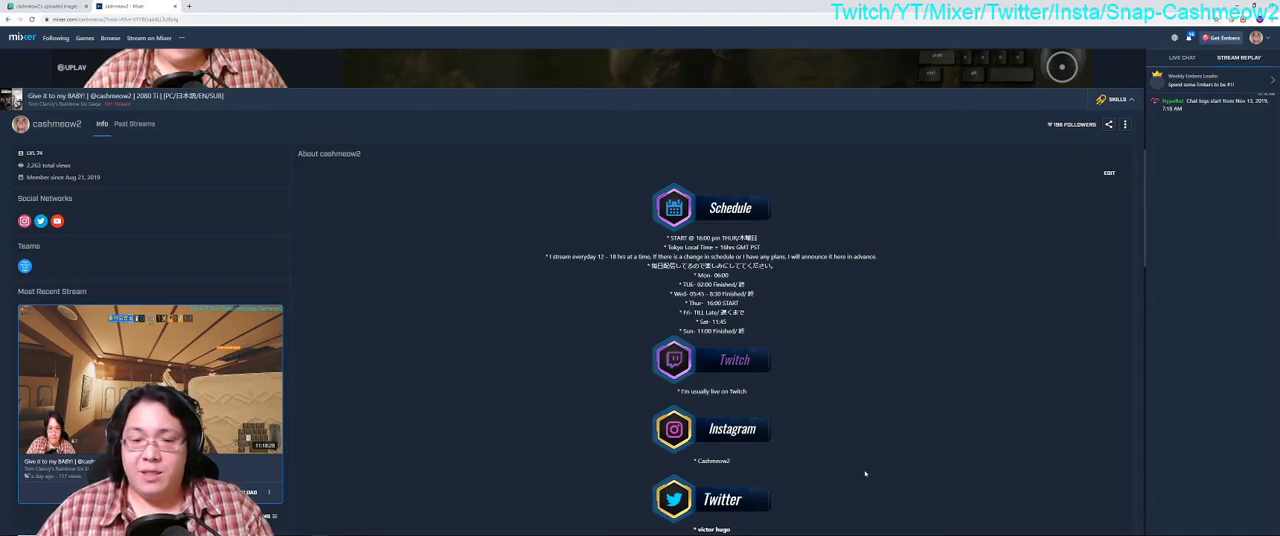
{"action": "scroll", "coordinate": [865, 472], "scroll_direction": "down", "scroll_amount": 15}
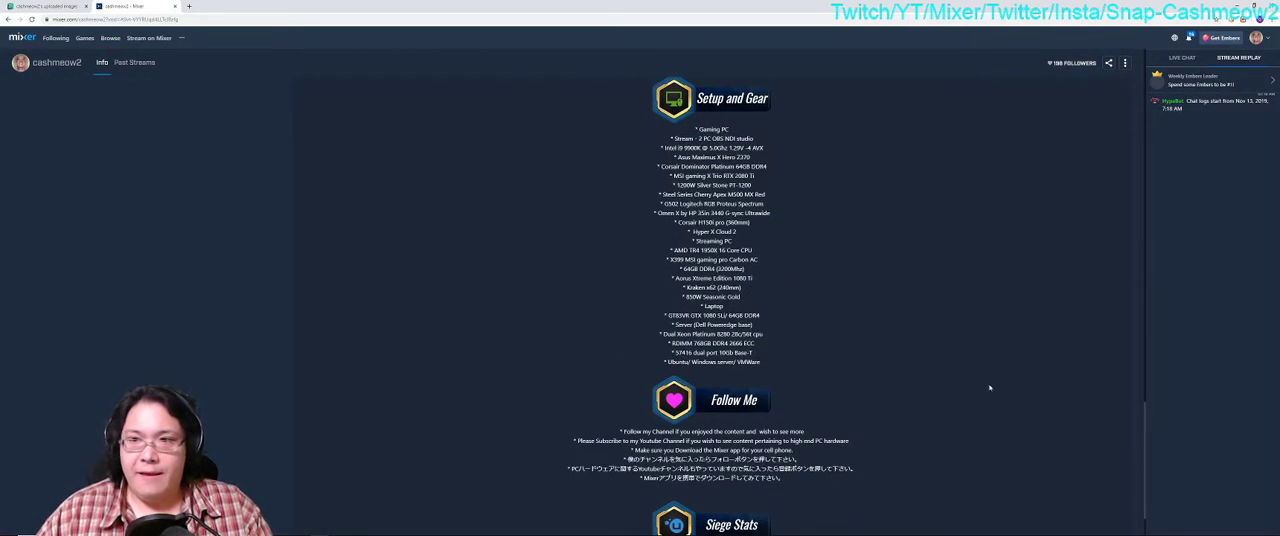